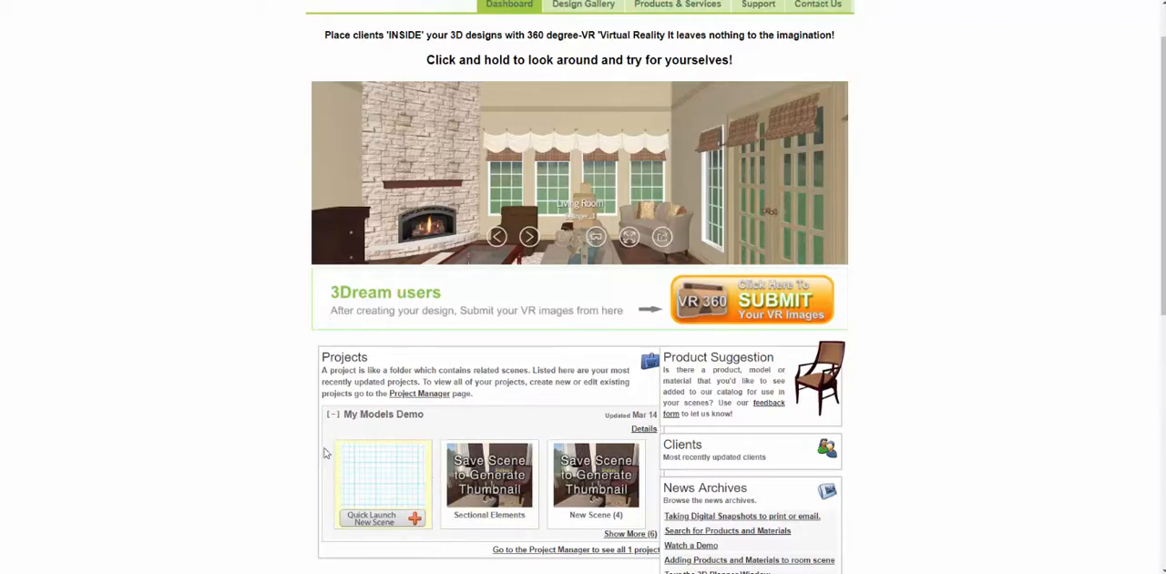
Step: Create a new scene named "First Model" in the My Models Demo project from the Blank template
{"action": "left_click", "coordinate": [393, 481]}
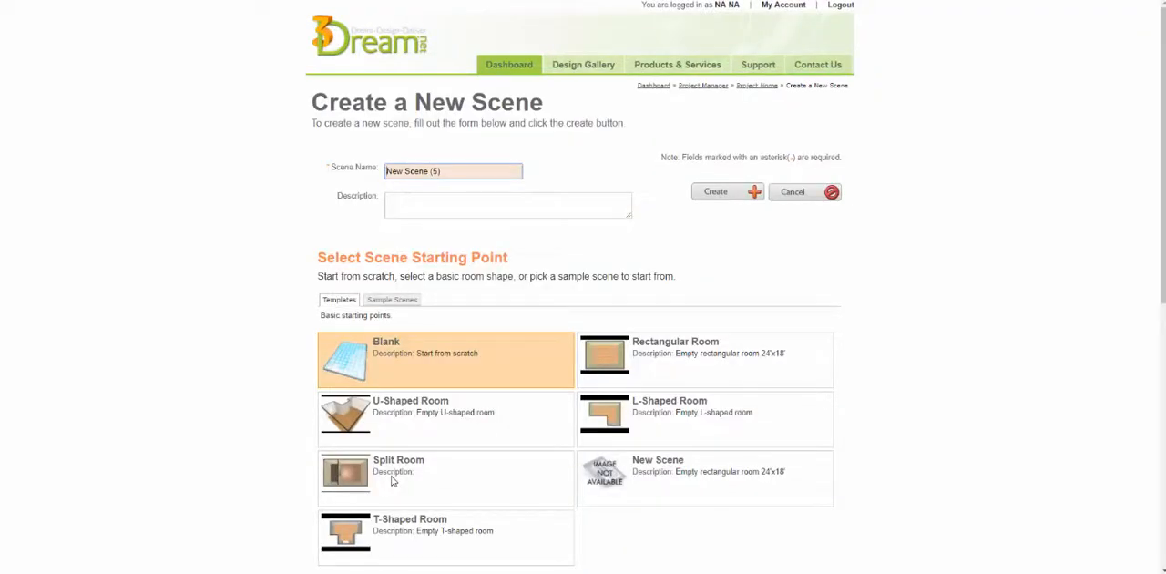
{"action": "type", "text": "First Model"}
{"action": "left_click", "coordinate": [419, 351]}
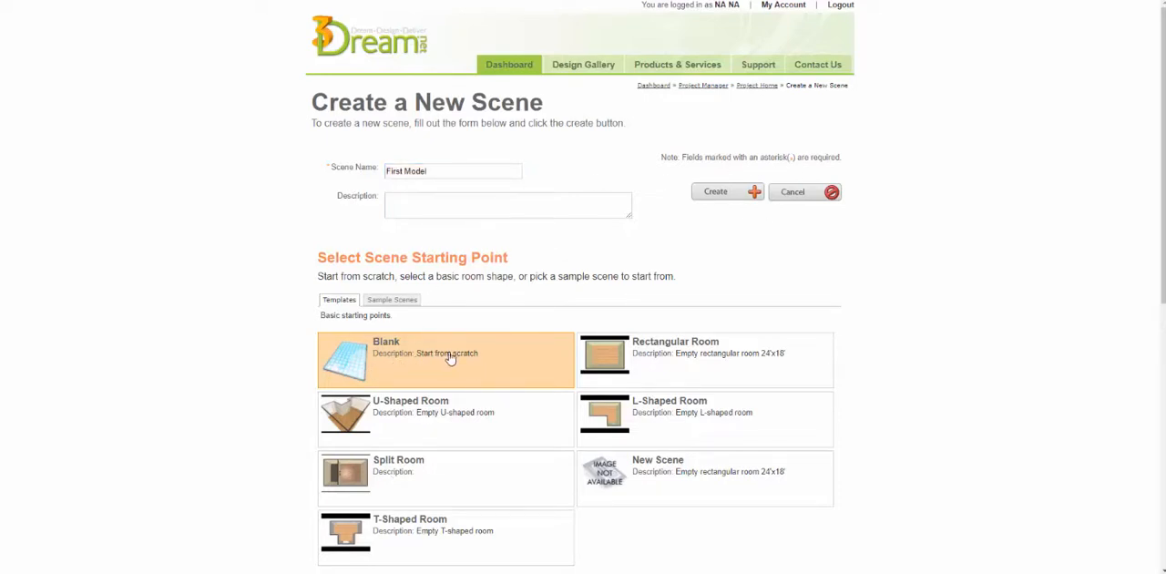
{"action": "left_click", "coordinate": [739, 195]}
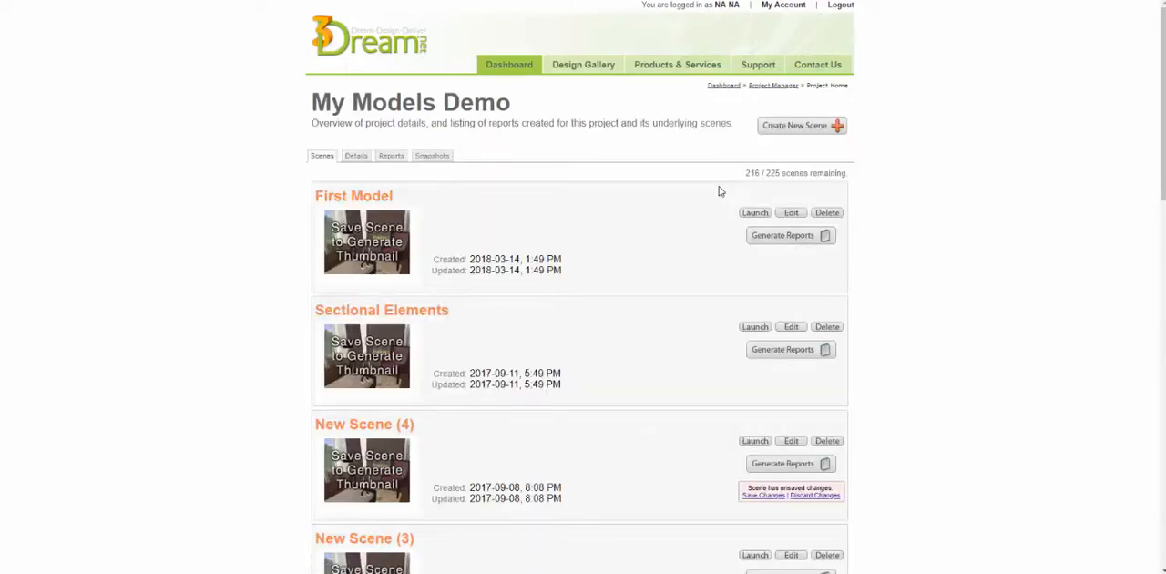
Step: Launch the First Model scene in a maximized planner window with the background grid shown
{"action": "left_click", "coordinate": [754, 213]}
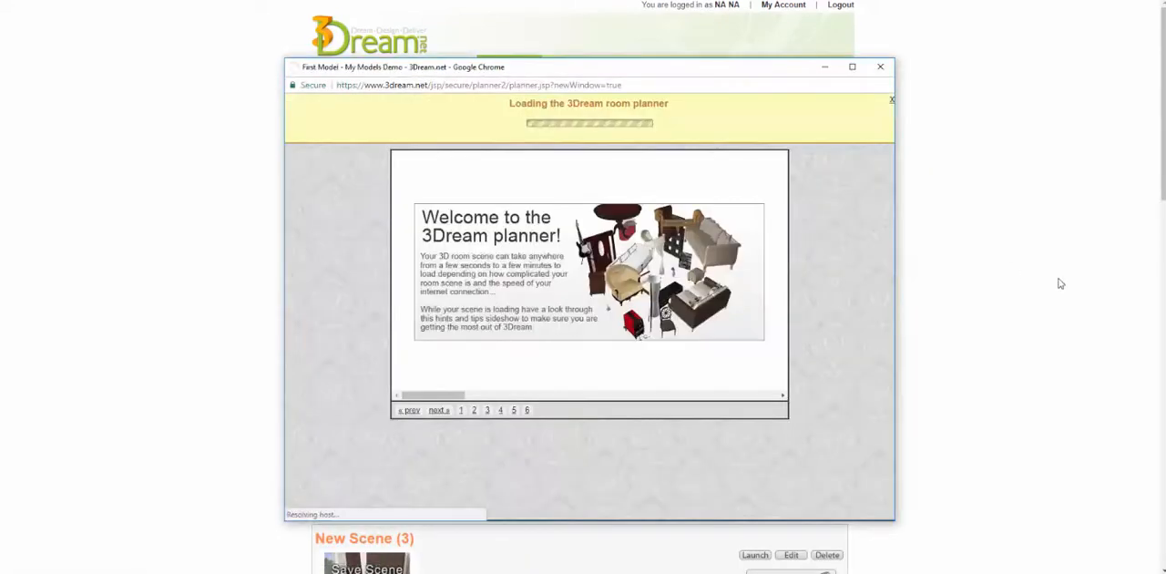
{"action": "left_click", "coordinate": [599, 128]}
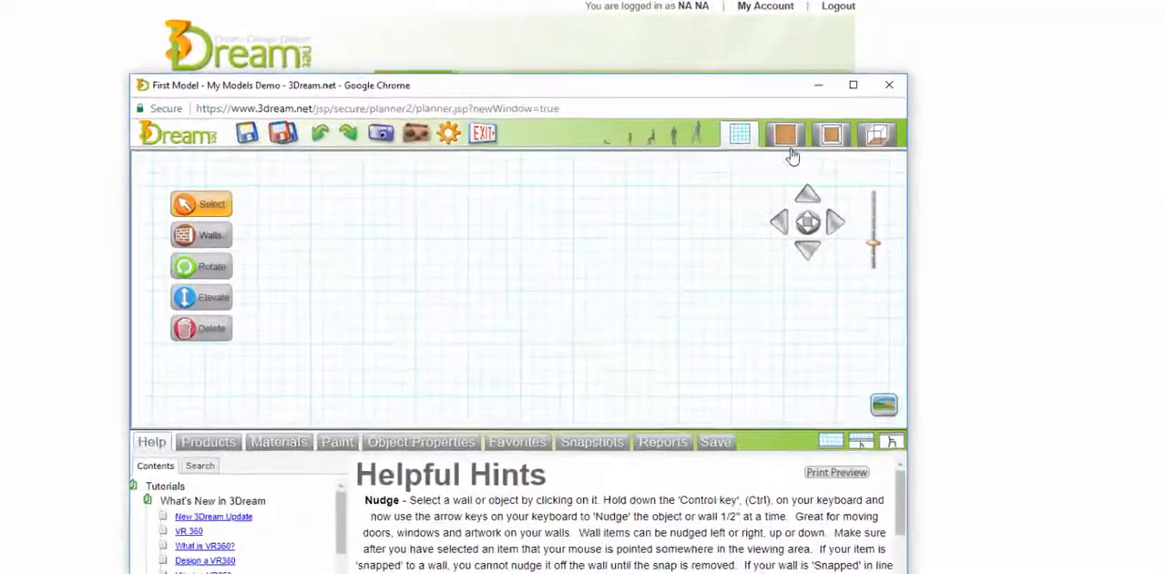
{"action": "left_click", "coordinate": [854, 97]}
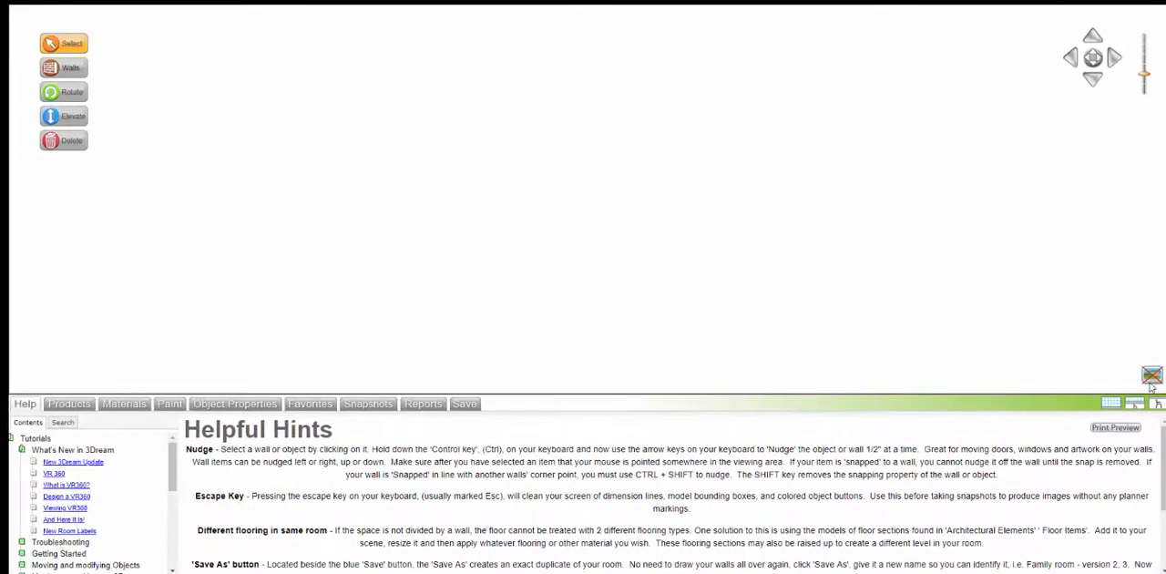
{"action": "left_click", "coordinate": [1151, 375]}
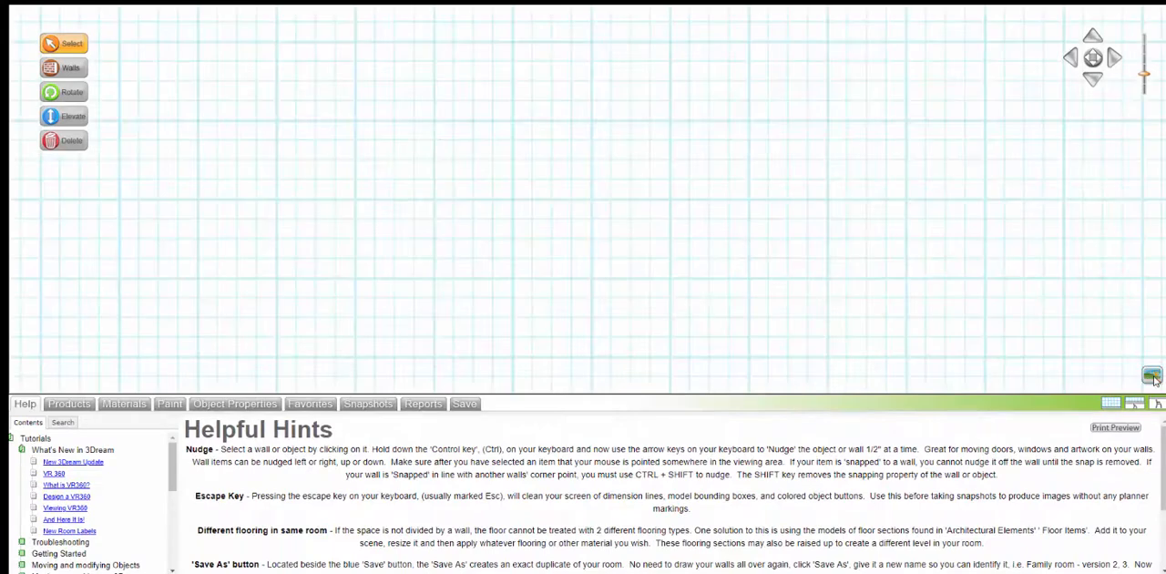
Step: Search the product catalog for "chair" and place Armchair 36 on the plan
{"action": "left_click", "coordinate": [69, 404]}
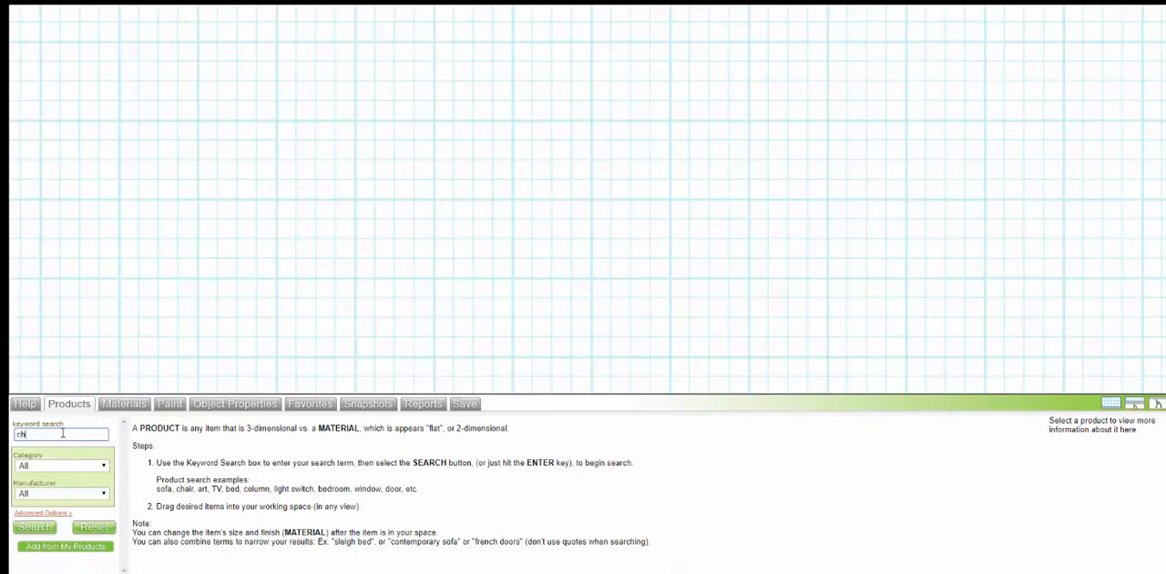
{"action": "left_click", "coordinate": [63, 433]}
{"action": "type", "text": "chair"}
{"action": "key", "text": "Return"}
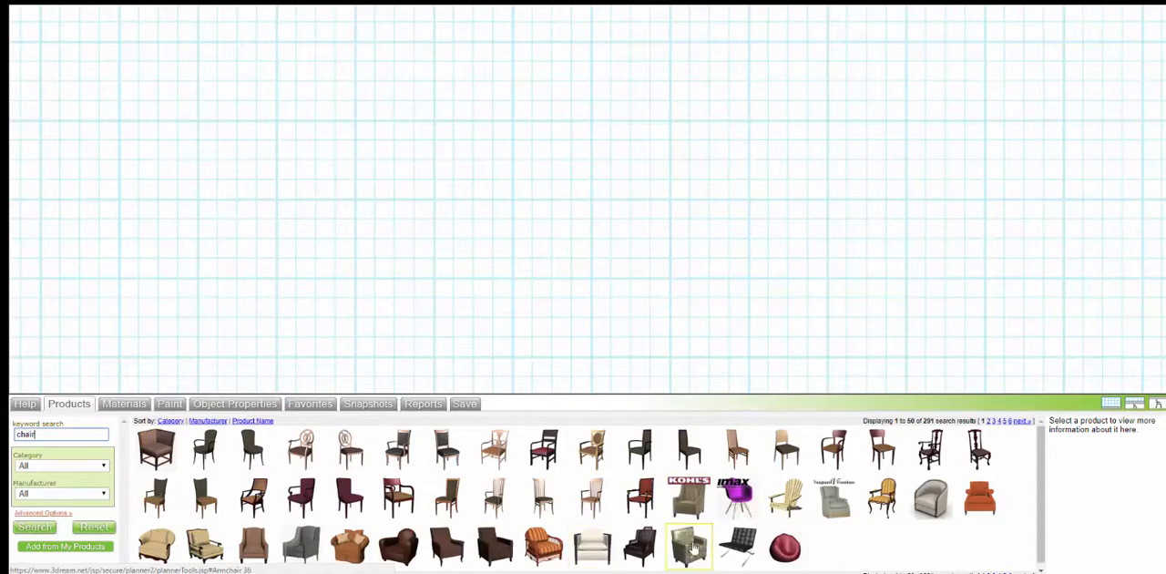
{"action": "left_click_drag", "start_coordinate": [690, 557], "coordinate": [602, 207]}
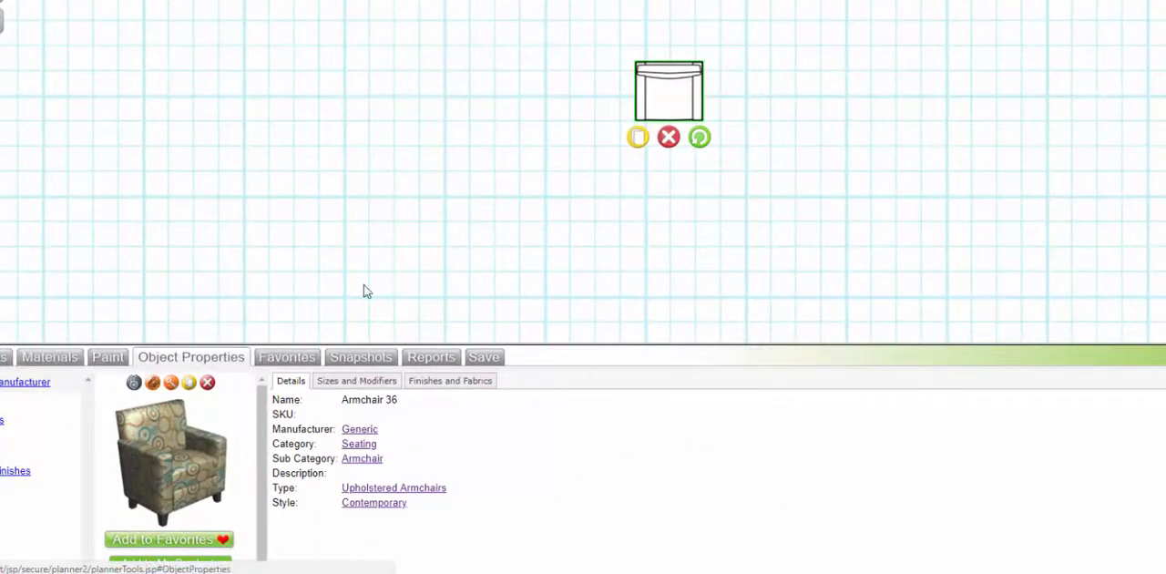
Step: Set the armchair's depth to 31, width to 34 and height to 38.5 inches
{"action": "left_click", "coordinate": [356, 381]}
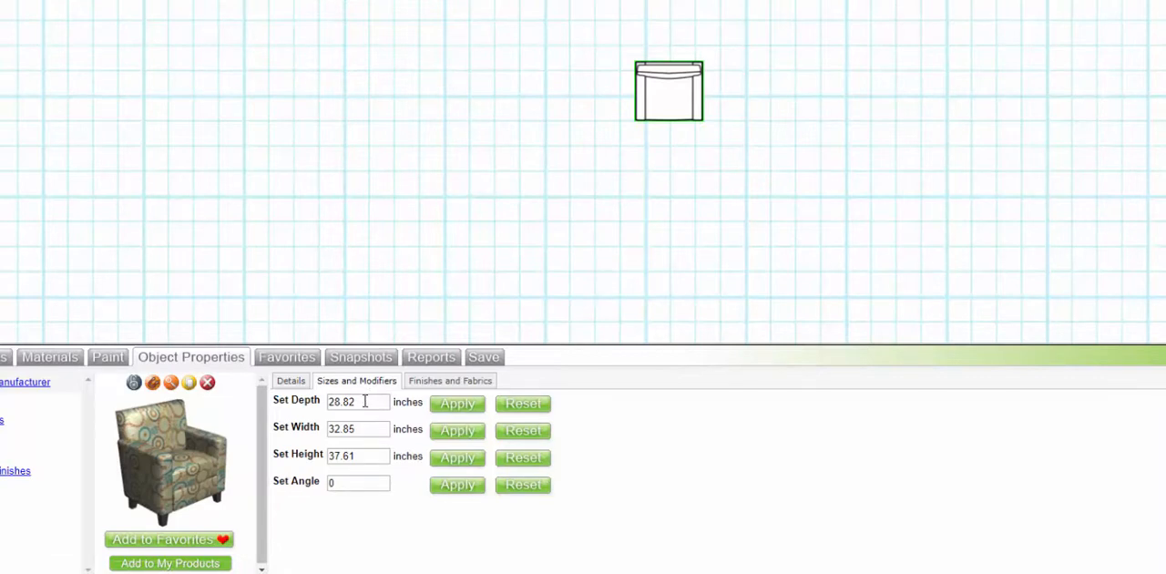
{"action": "left_click_drag", "start_coordinate": [364, 401], "coordinate": [281, 403]}
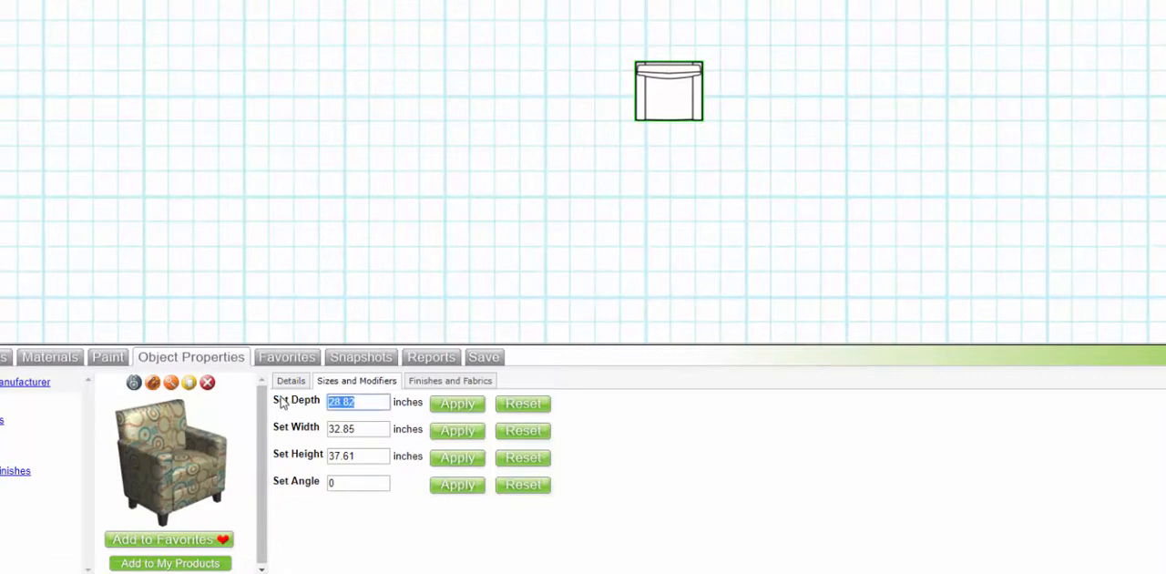
{"action": "type", "text": "31"}
{"action": "left_click", "coordinate": [281, 404]}
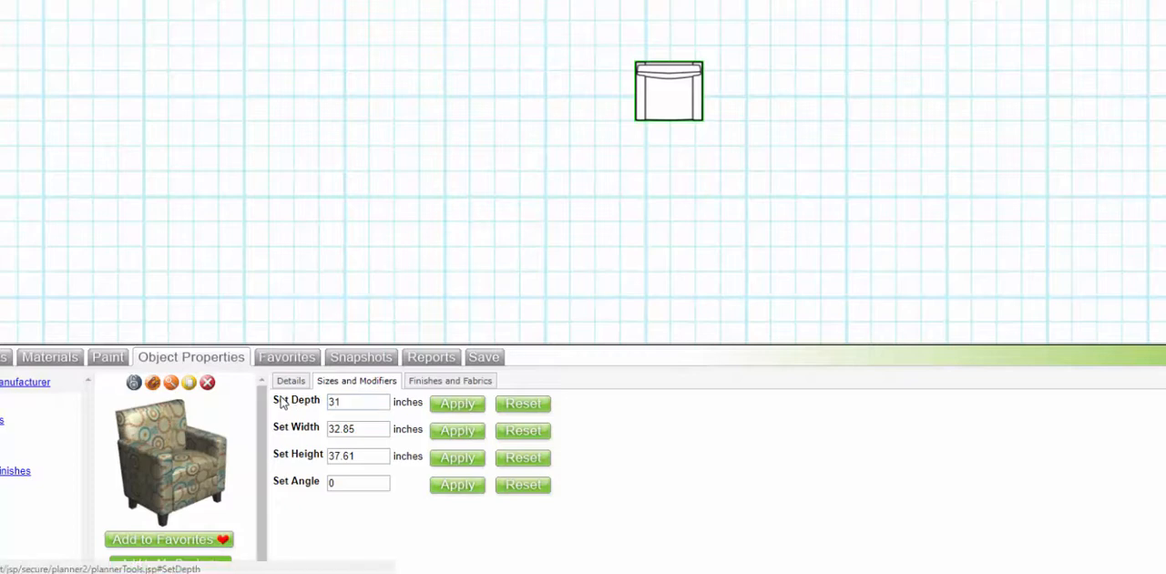
{"action": "key", "text": "Tab"}
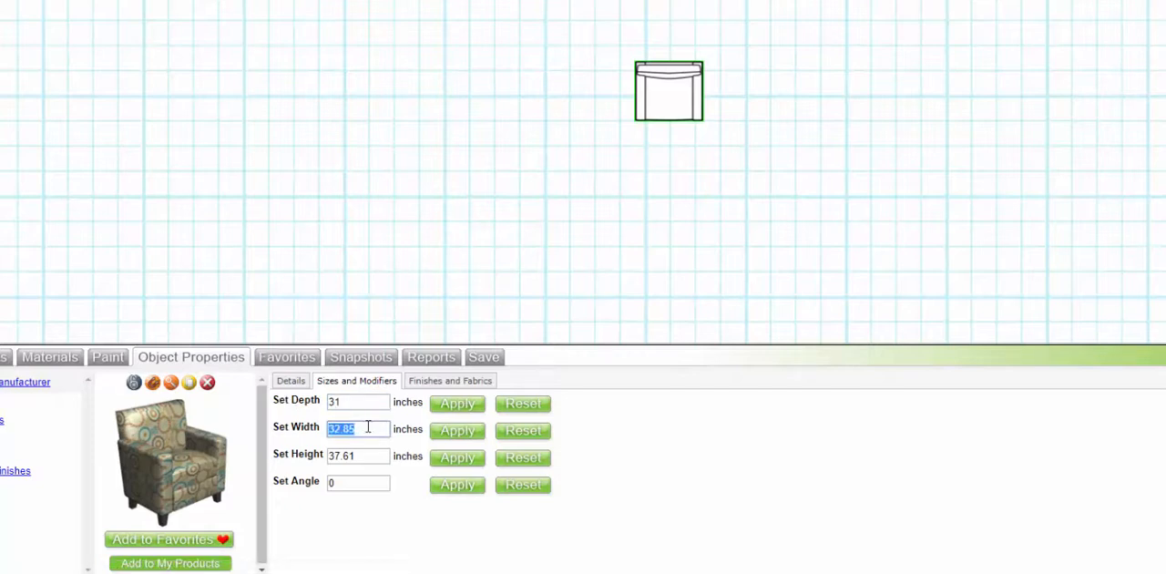
{"action": "type", "text": "34"}
{"action": "key", "text": "Tab"}
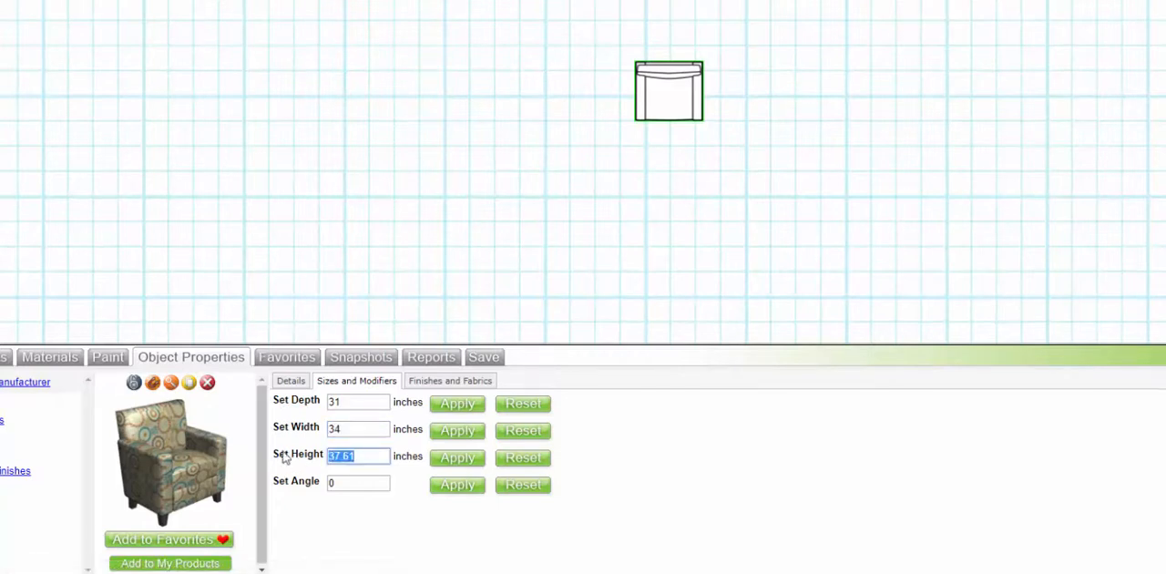
{"action": "type", "text": "38.5"}
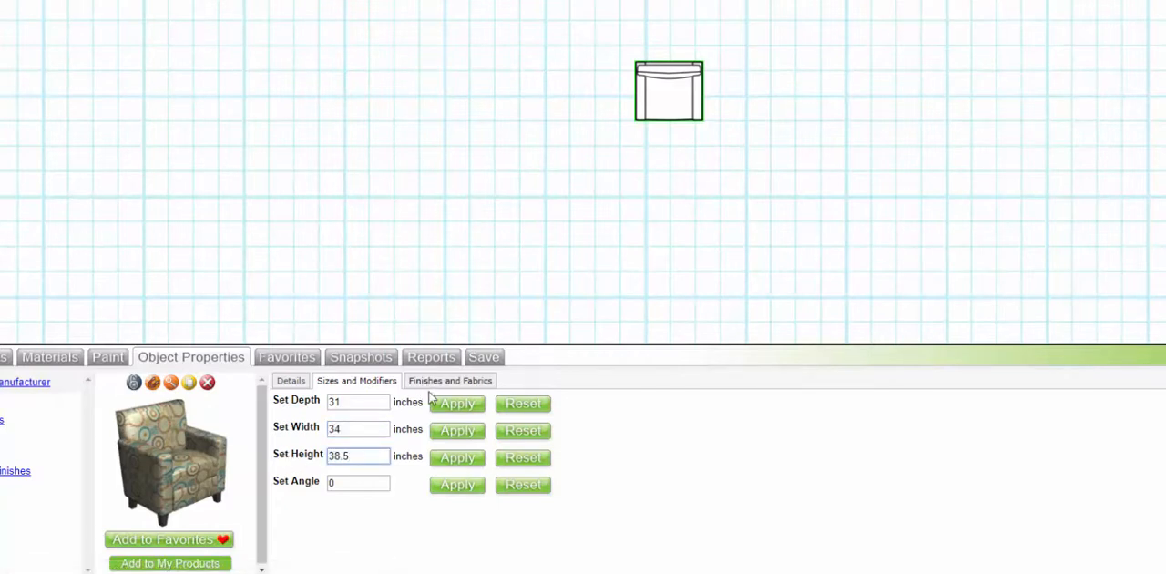
{"action": "left_click", "coordinate": [458, 458]}
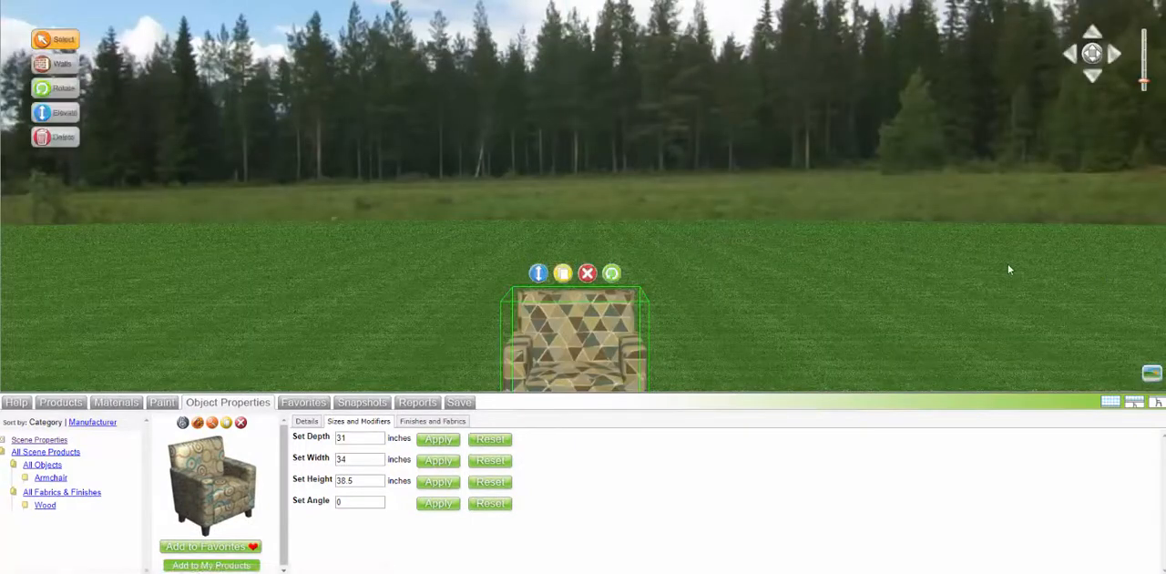
Step: Show the armchair in the 3D view with the background scenery turned off
{"action": "left_click_drag", "start_coordinate": [1009, 265], "coordinate": [1014, 289]}
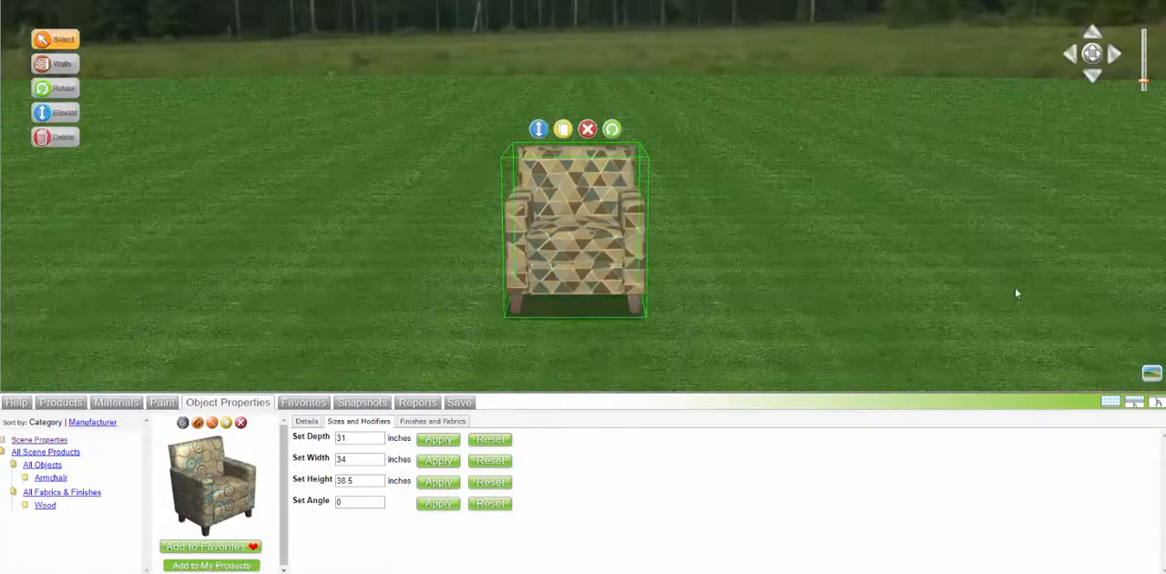
{"action": "left_click", "coordinate": [1151, 373]}
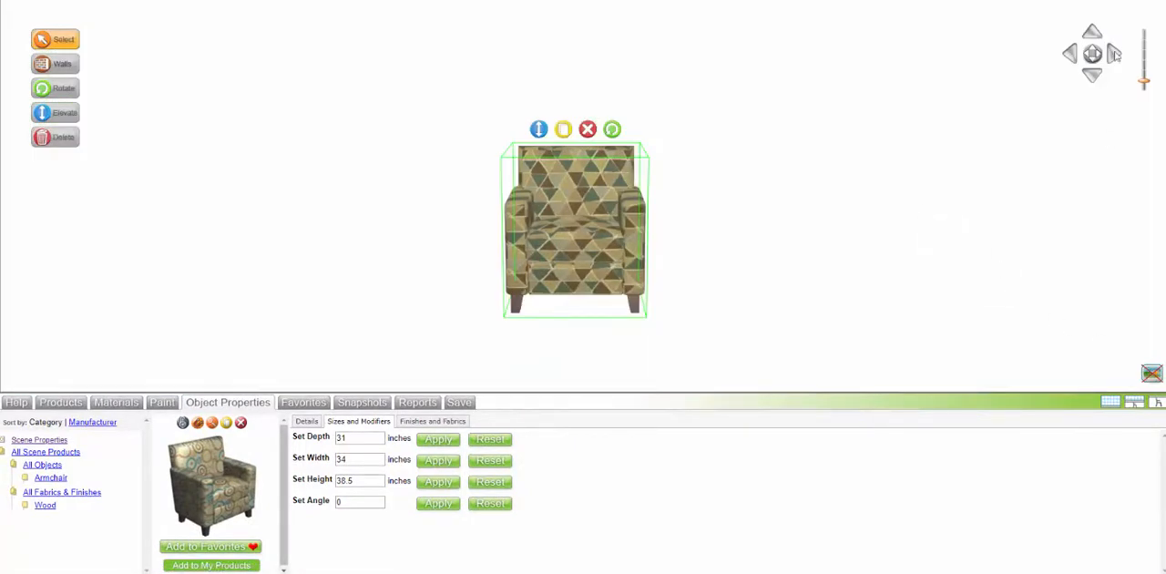
{"action": "left_click", "coordinate": [1091, 54]}
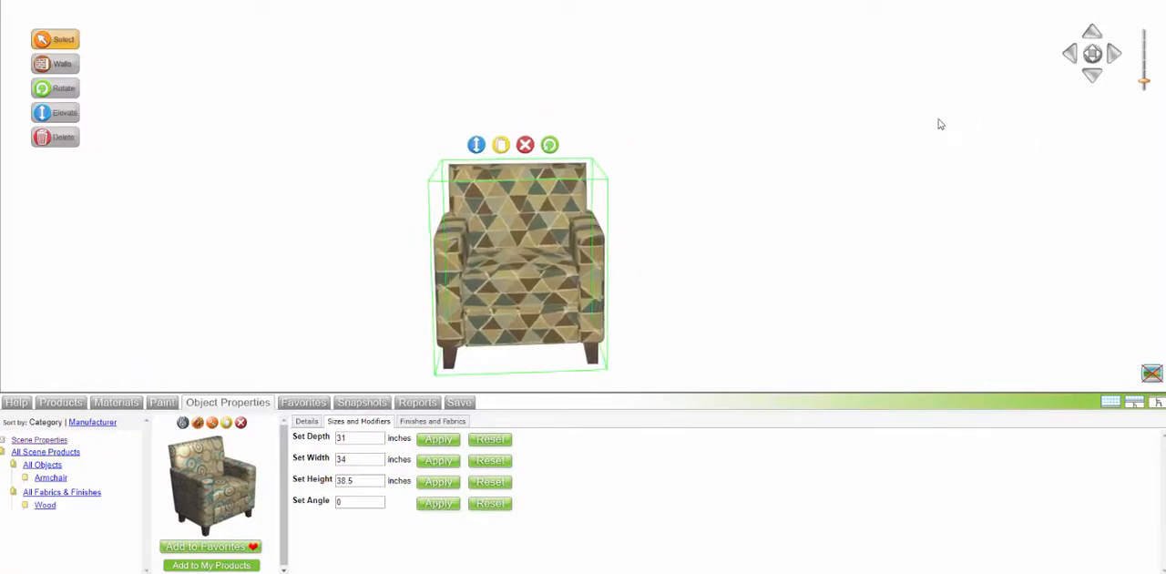
Step: Rotate the armchair to a slight angle so one side shows, and shift it a little sideways
{"action": "left_click", "coordinate": [612, 145]}
{"action": "left_click", "coordinate": [612, 145]}
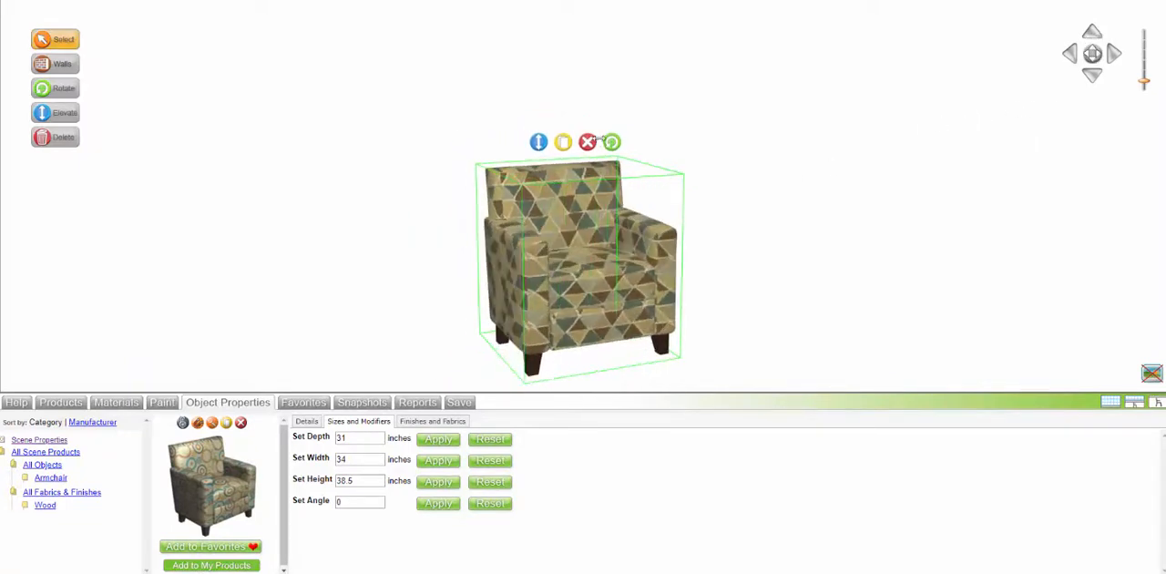
{"action": "left_click_drag", "start_coordinate": [597, 270], "coordinate": [553, 271]}
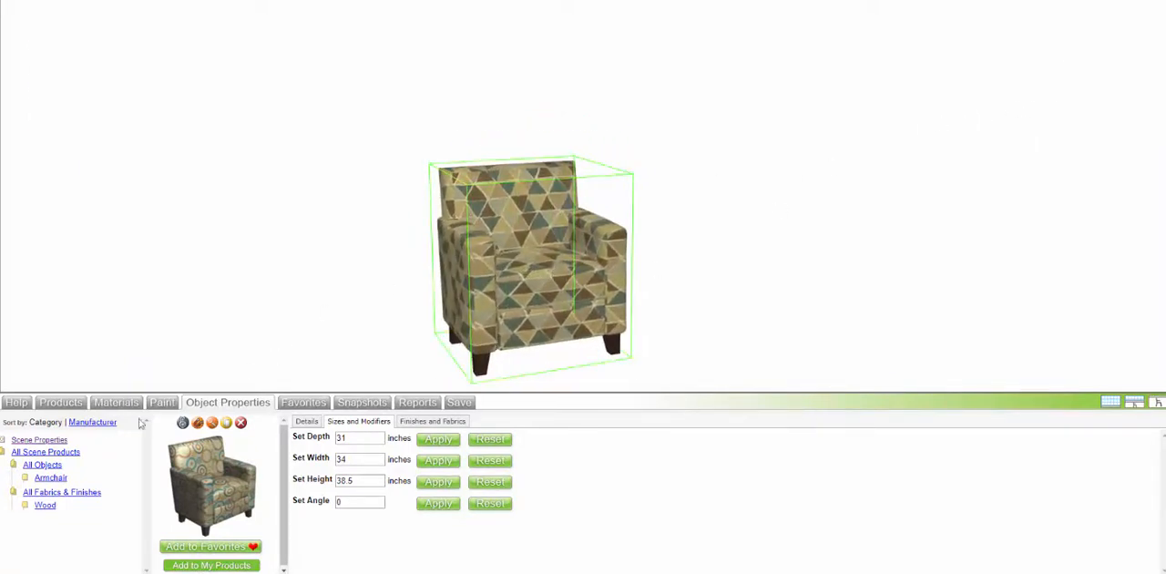
Step: Search the material catalog for "fabric" and apply the solid burgundy fabric to the armchair's frame and seat cushion
{"action": "left_click", "coordinate": [115, 401]}
{"action": "left_click", "coordinate": [89, 420]}
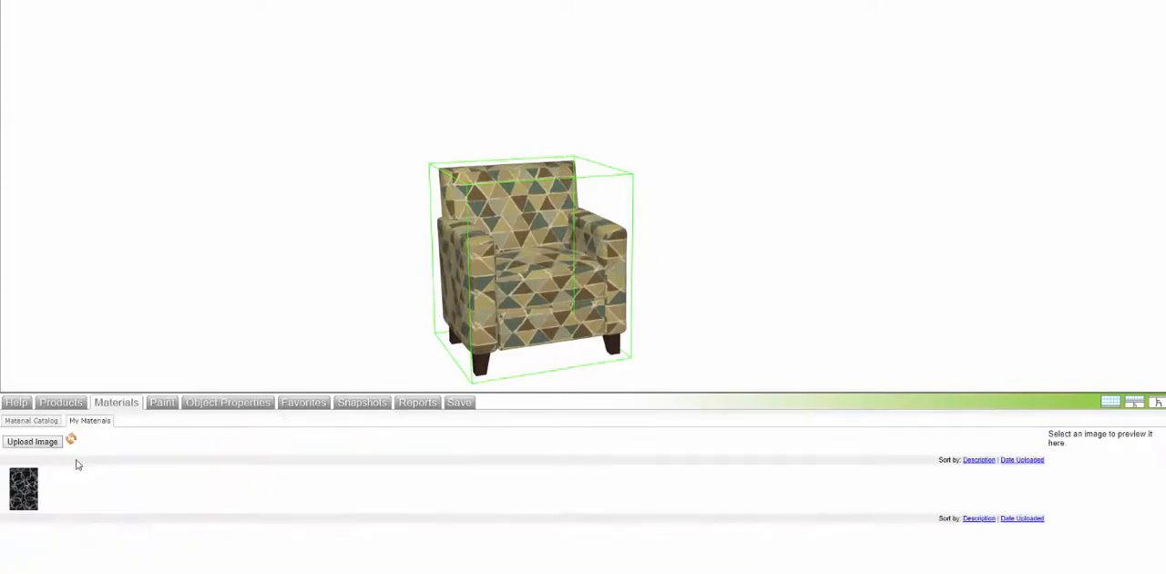
{"action": "left_click", "coordinate": [36, 421]}
{"action": "left_click", "coordinate": [50, 447]}
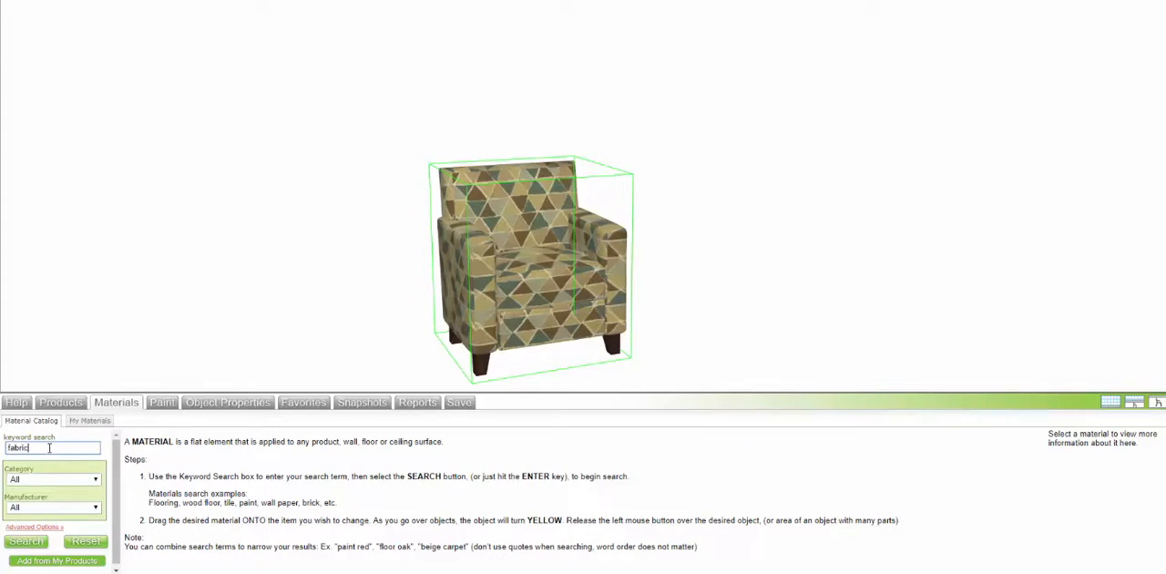
{"action": "key", "text": "Return"}
{"action": "left_click_drag", "start_coordinate": [146, 465], "coordinate": [518, 324]}
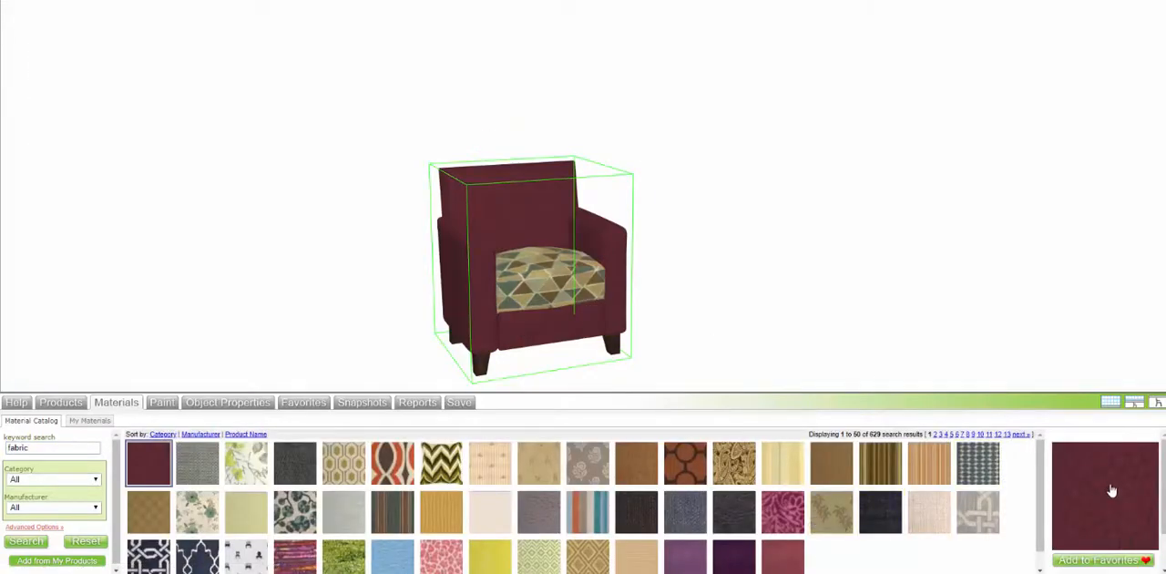
{"action": "left_click_drag", "start_coordinate": [1112, 490], "coordinate": [571, 277]}
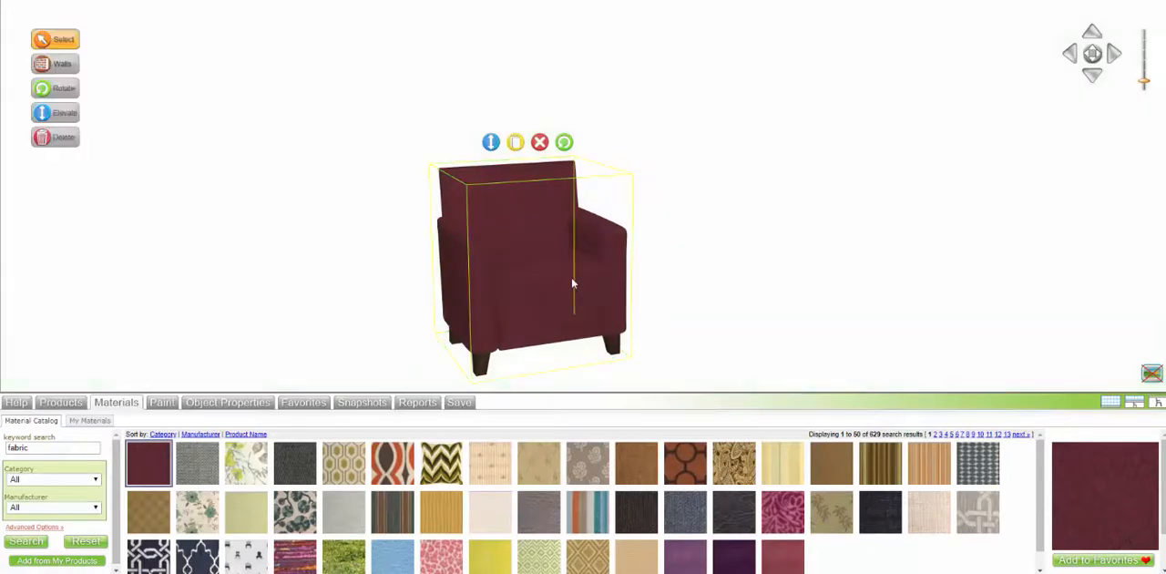
Step: Search the product catalog for "pillow" and place the 15 x 15 Pillow Template on the armchair's seat
{"action": "left_click", "coordinate": [69, 407]}
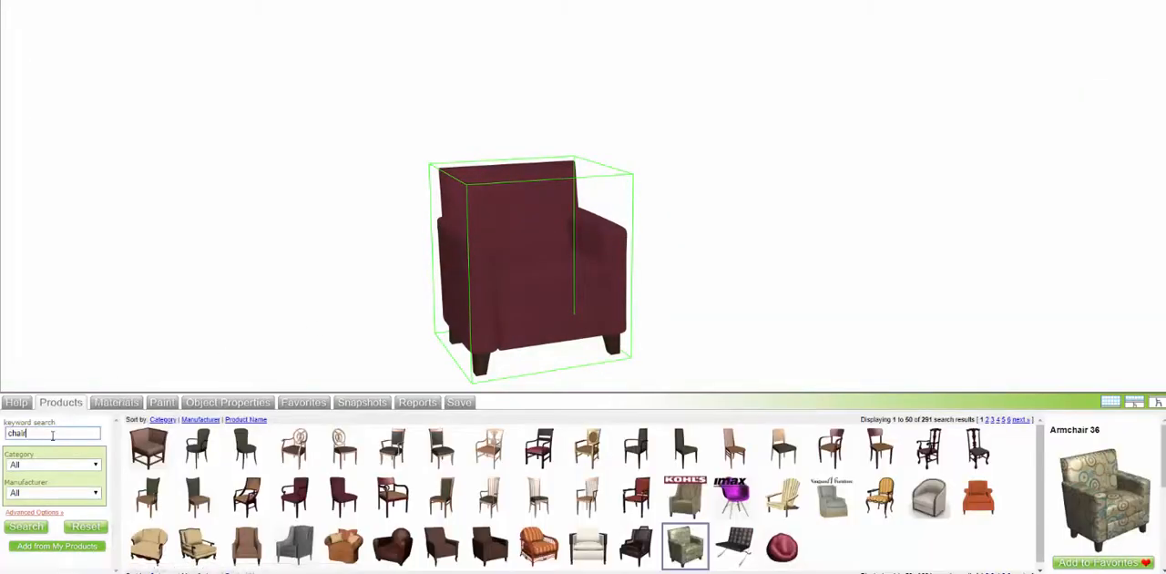
{"action": "left_click_drag", "start_coordinate": [27, 434], "coordinate": [4, 431]}
{"action": "type", "text": "pillow"}
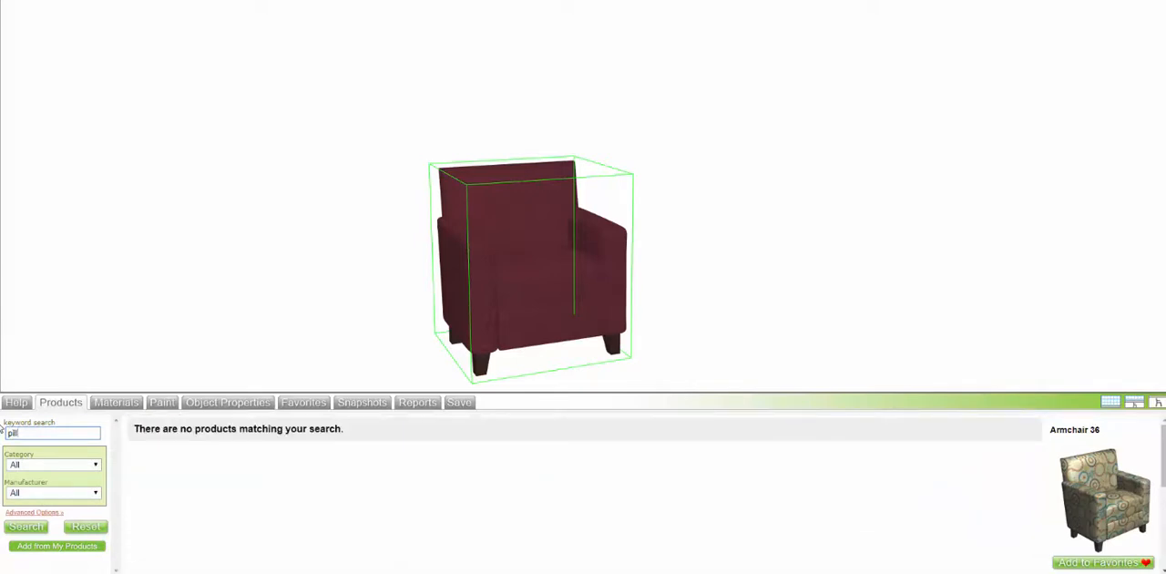
{"action": "type", "text": "ow"}
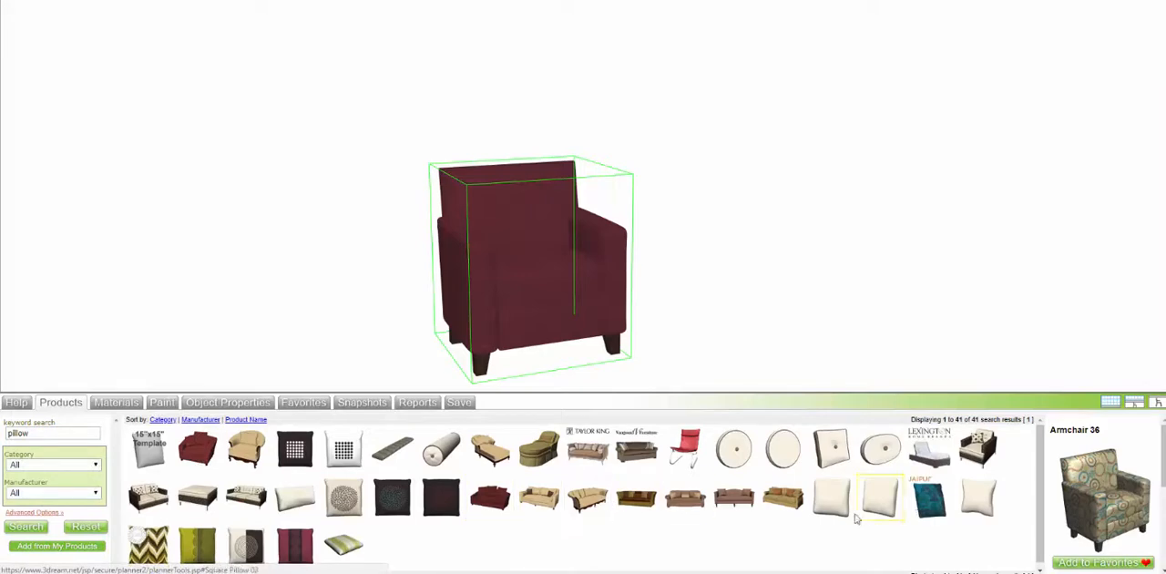
{"action": "left_click_drag", "start_coordinate": [149, 447], "coordinate": [550, 233]}
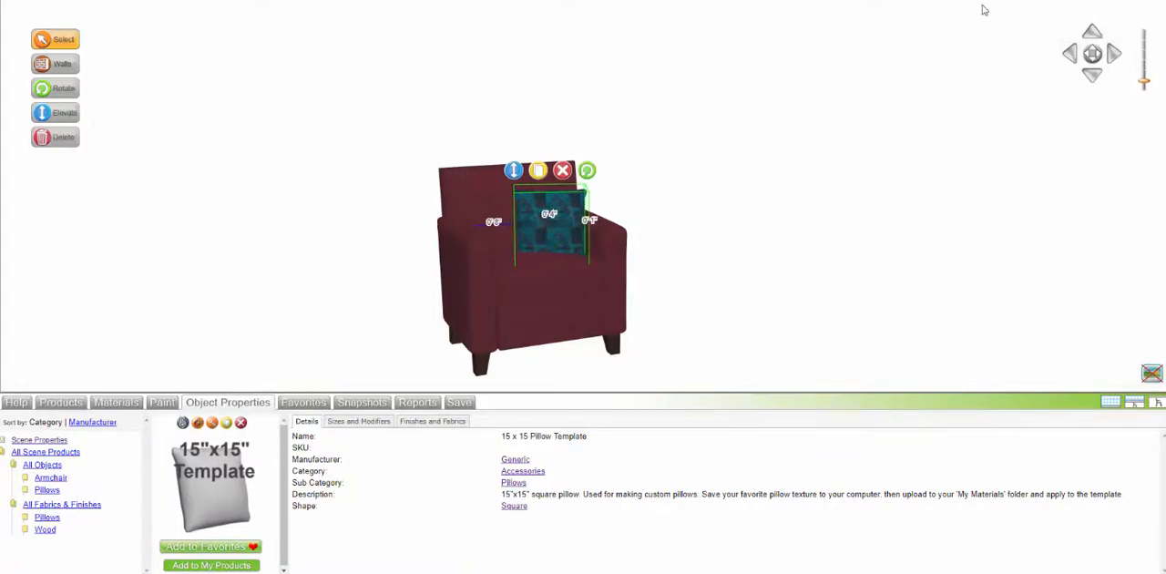
Step: In the top view, move and rotate the pillow so it sits diagonally in the seat's rear corner against the armrest
{"action": "left_click", "coordinate": [1059, 2]}
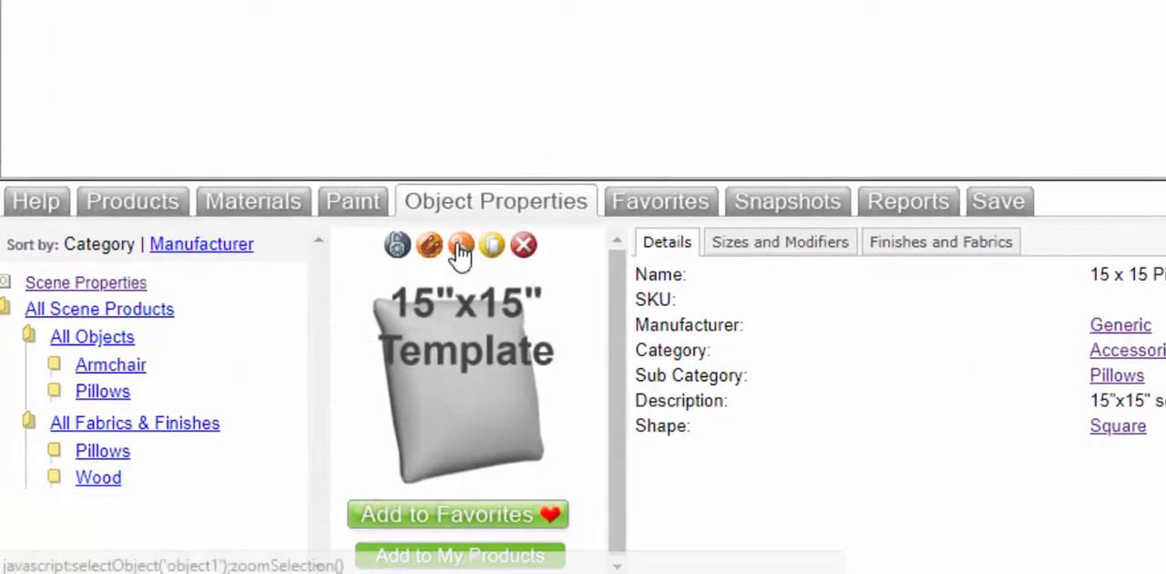
{"action": "left_click", "coordinate": [460, 246]}
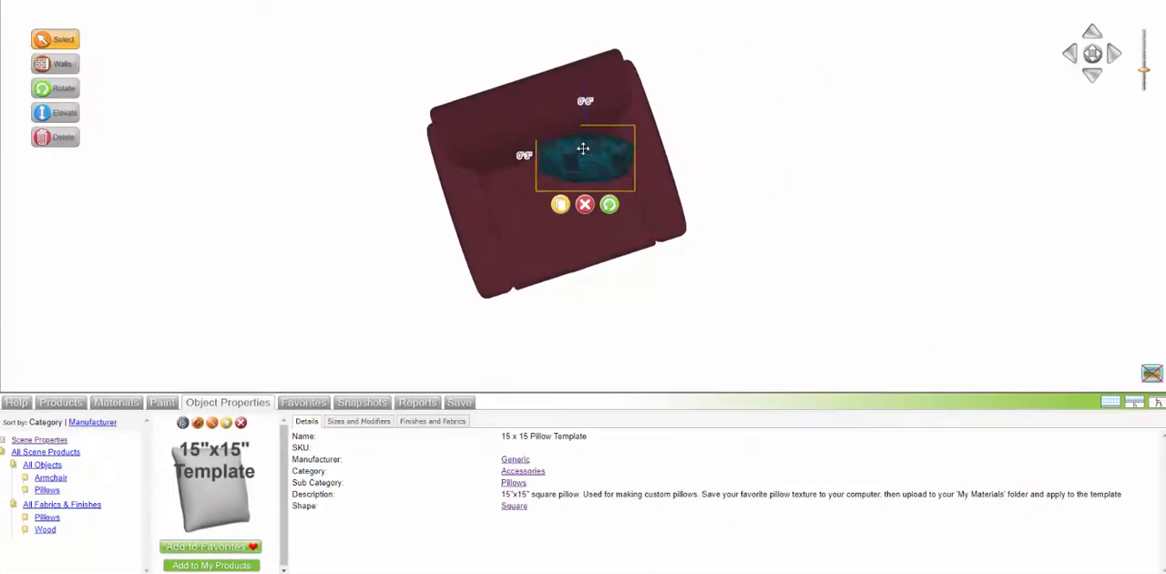
{"action": "left_click_drag", "start_coordinate": [583, 149], "coordinate": [592, 149]}
{"action": "left_click_drag", "start_coordinate": [619, 202], "coordinate": [626, 200]}
{"action": "left_click_drag", "start_coordinate": [595, 153], "coordinate": [603, 156]}
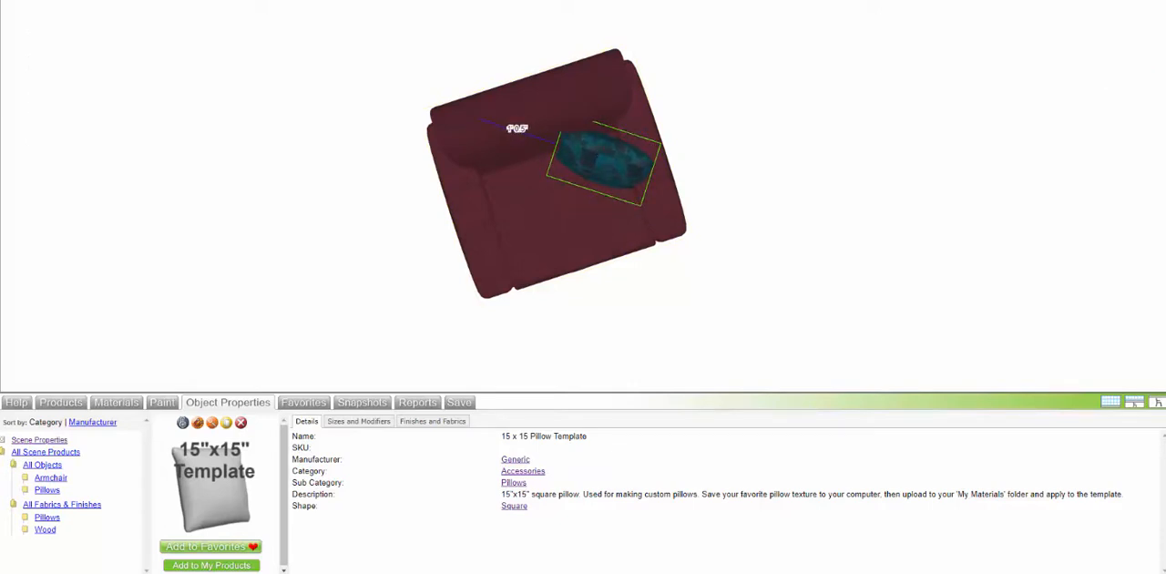
Step: Return to the 3D view and group the pillow and the armchair into one item
{"action": "left_click", "coordinate": [1143, 0]}
{"action": "left_click", "coordinate": [731, 217]}
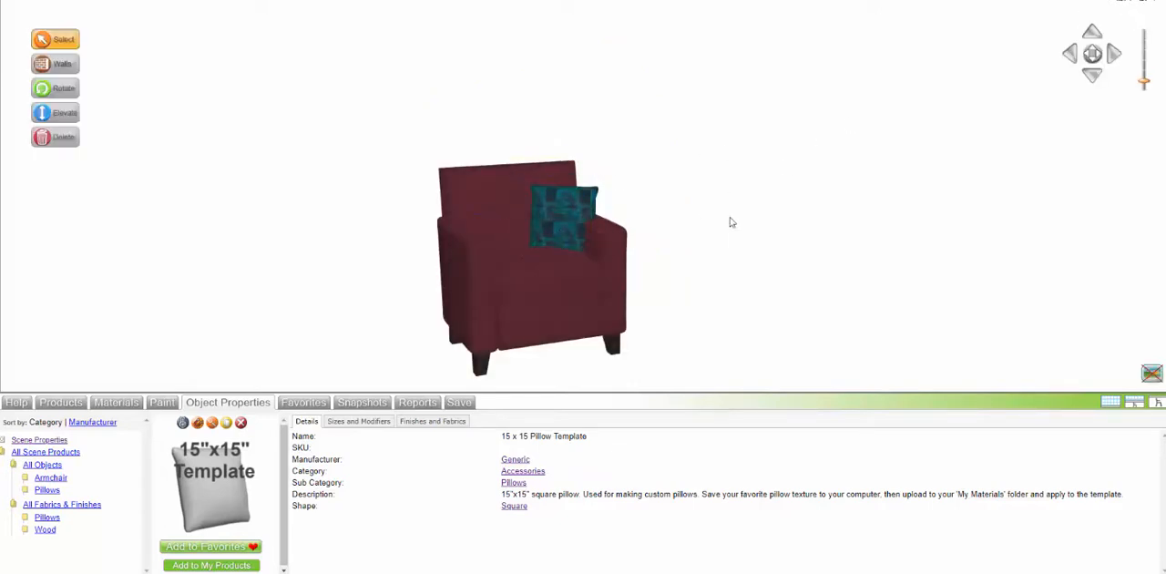
{"action": "left_click", "coordinate": [556, 233]}
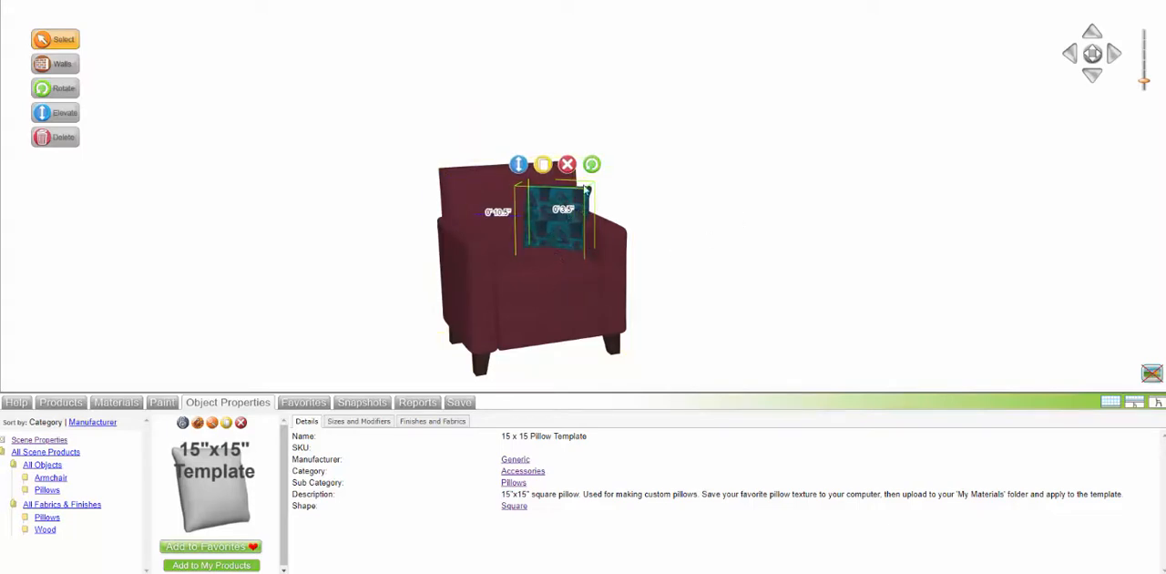
{"action": "left_click", "coordinate": [589, 306], "text": "ctrl"}
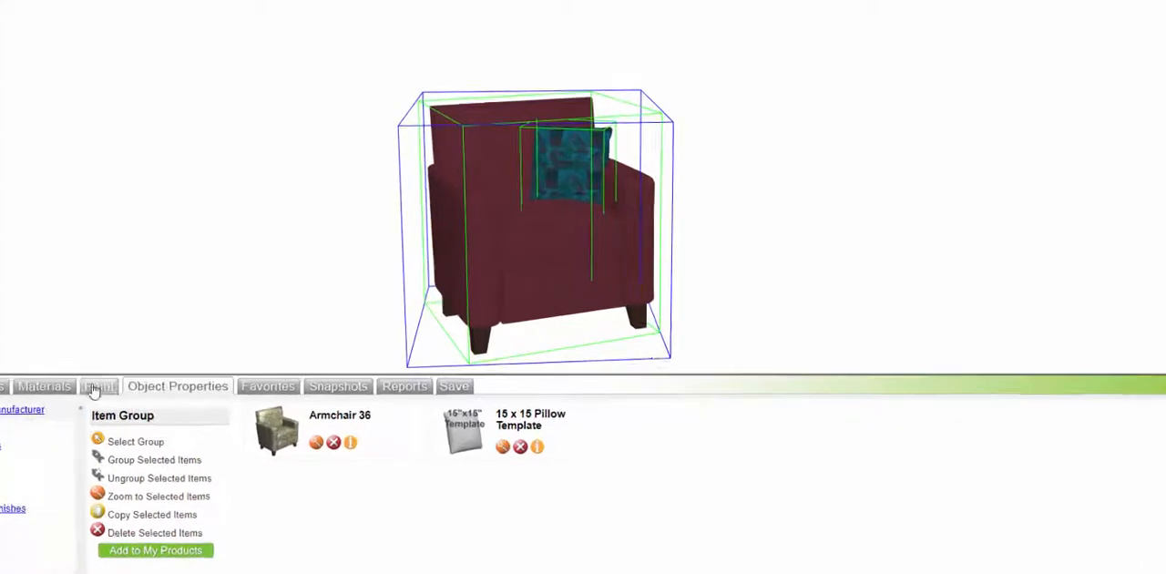
{"action": "left_click", "coordinate": [122, 458]}
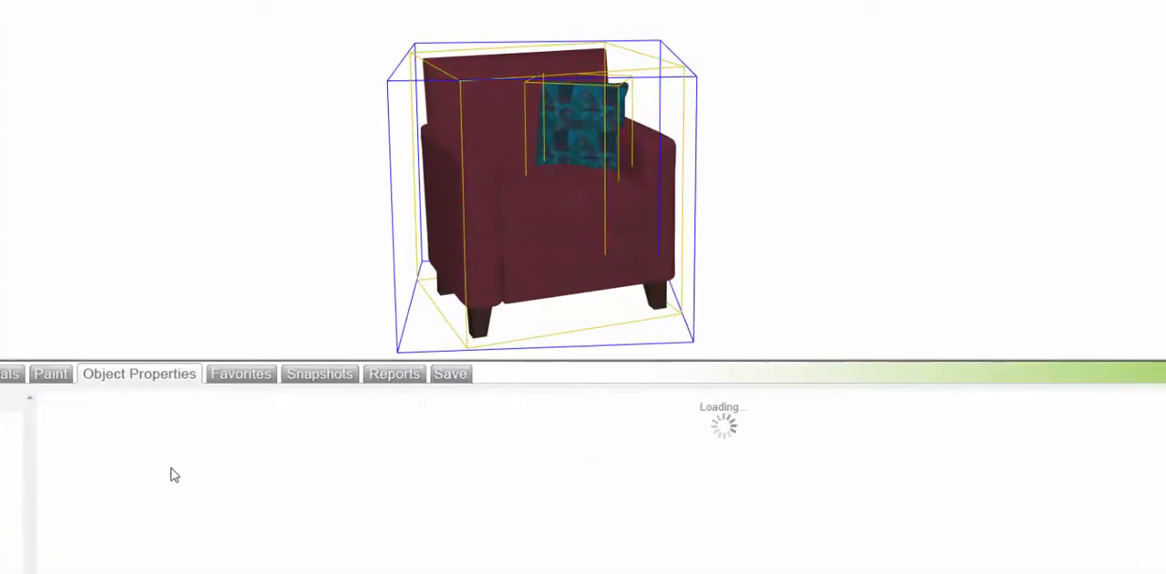
Step: Move the grouped armchair and pillow sideways to make room beside them
{"action": "left_click", "coordinate": [840, 249]}
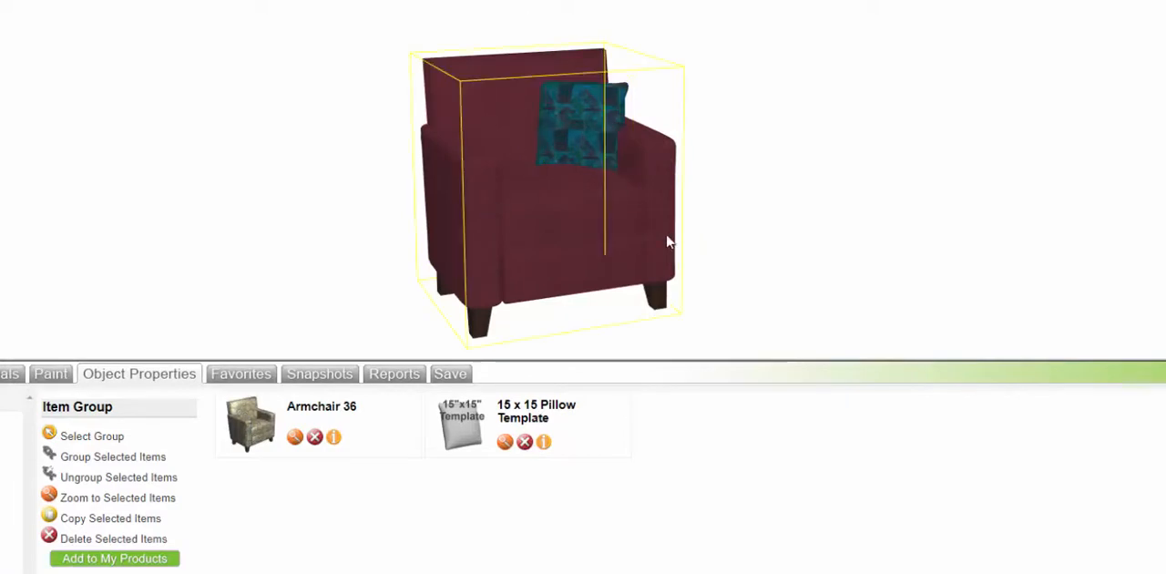
{"action": "left_click", "coordinate": [495, 208]}
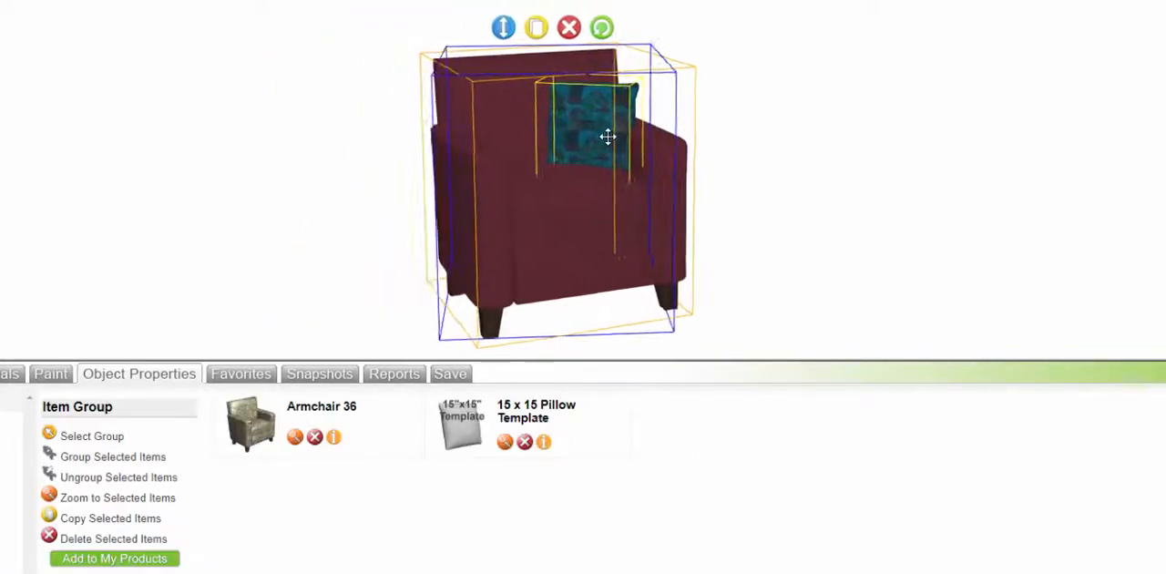
{"action": "left_click_drag", "start_coordinate": [608, 137], "coordinate": [460, 153]}
{"action": "left_click", "coordinate": [664, 196]}
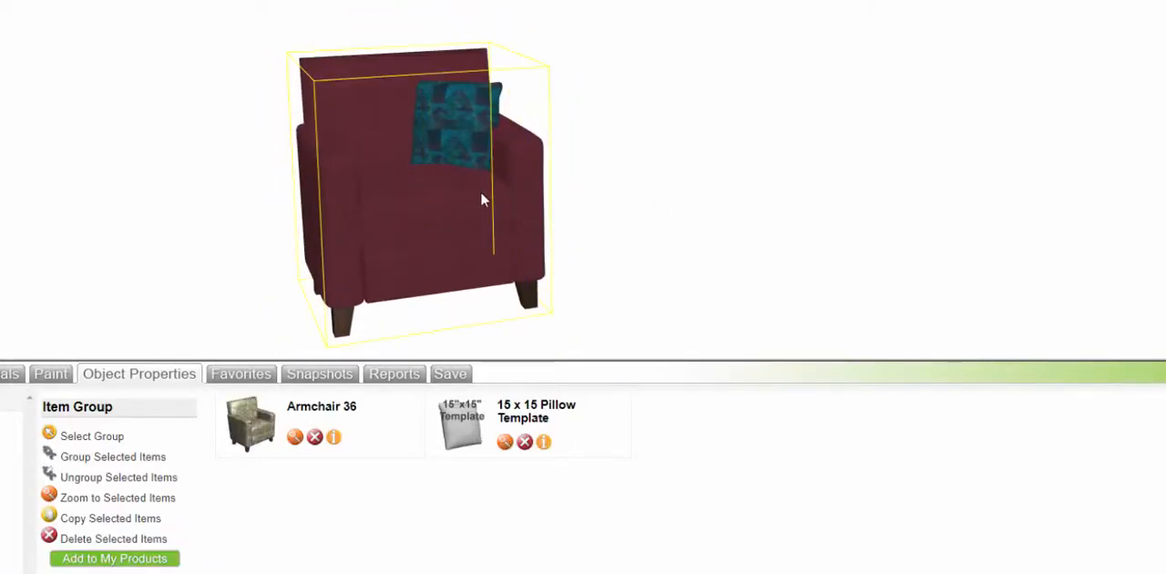
Step: Copy the armchair group, place the copy beside the original in top view, and rotate it to angle toward the original
{"action": "left_click", "coordinate": [460, 219]}
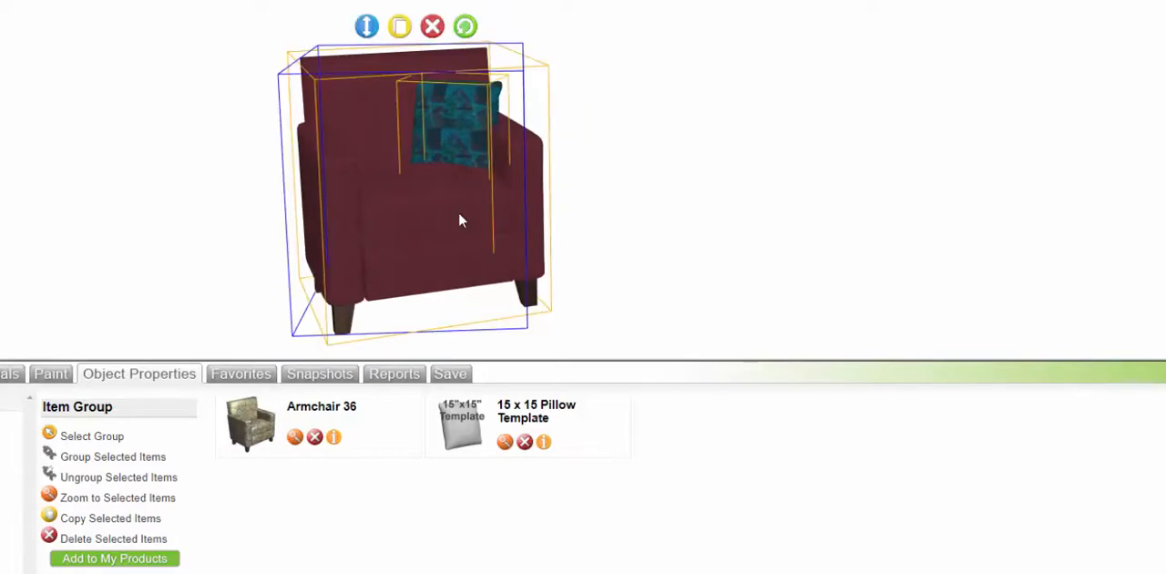
{"action": "left_click", "coordinate": [401, 28]}
{"action": "left_click_drag", "start_coordinate": [577, 78], "coordinate": [653, 124]}
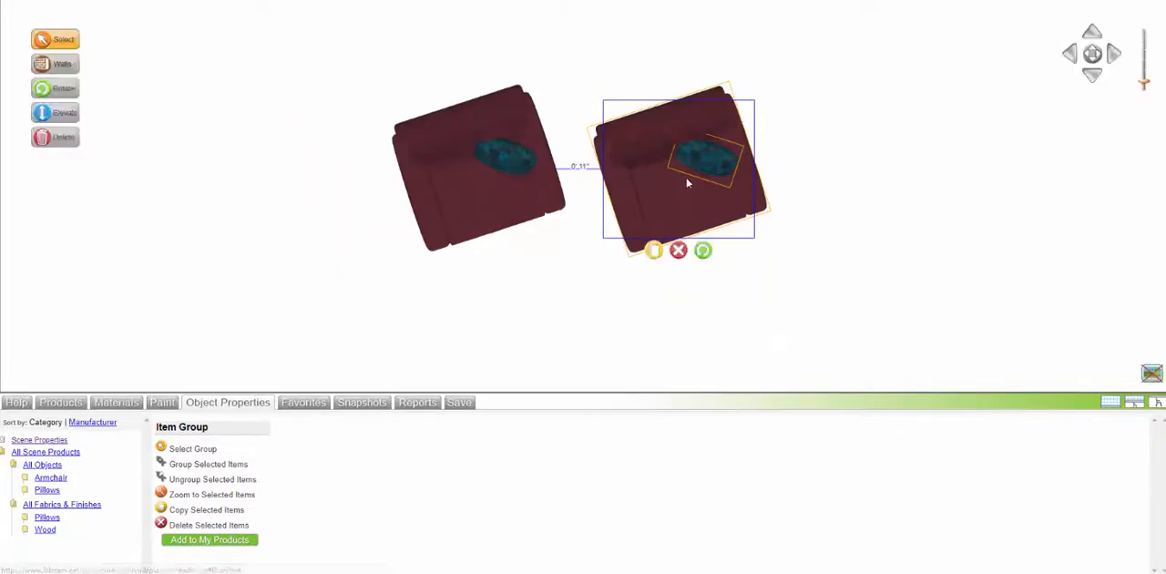
{"action": "mouse_move", "coordinate": [704, 252]}
{"action": "left_mouse_down"}
{"action": "mouse_move", "coordinate": [741, 249]}
{"action": "mouse_move", "coordinate": [722, 245]}
{"action": "left_mouse_up"}
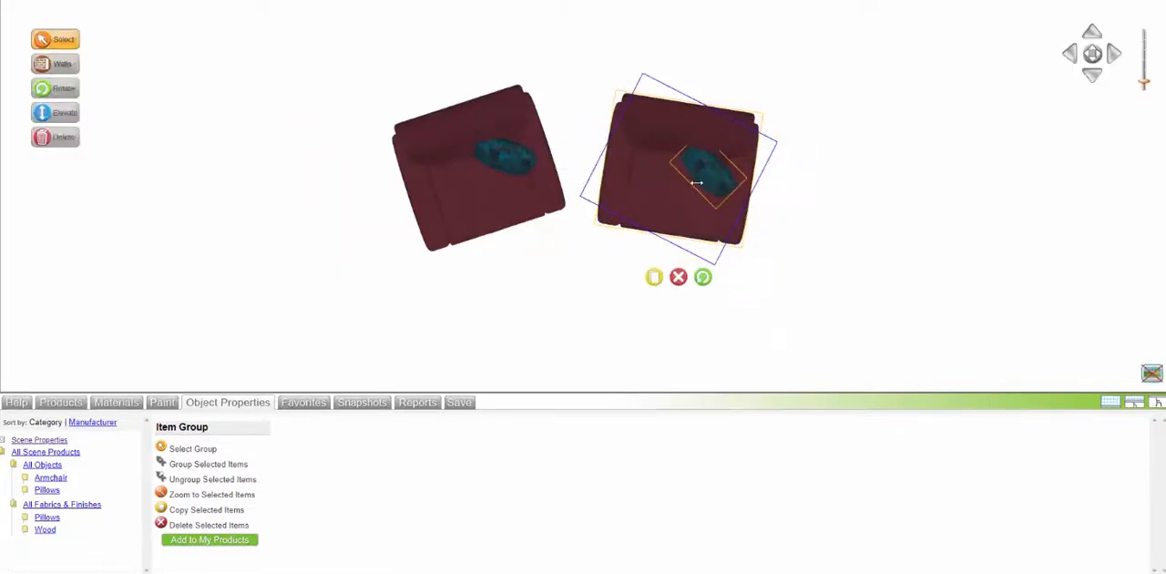
{"action": "left_click_drag", "start_coordinate": [696, 182], "coordinate": [721, 173]}
Step: Move the original armchair group slightly away from the copy, and rotate the copy further so the two chairs' angles mirror each other
{"action": "left_click", "coordinate": [503, 164]}
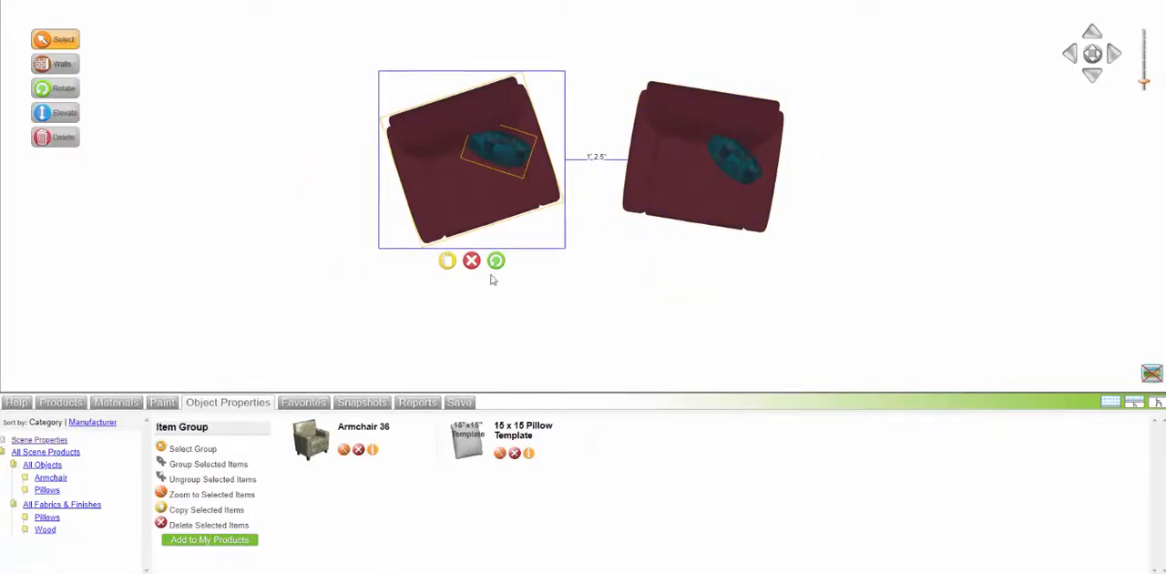
{"action": "left_click_drag", "start_coordinate": [505, 259], "coordinate": [481, 217]}
{"action": "left_click", "coordinate": [681, 205]}
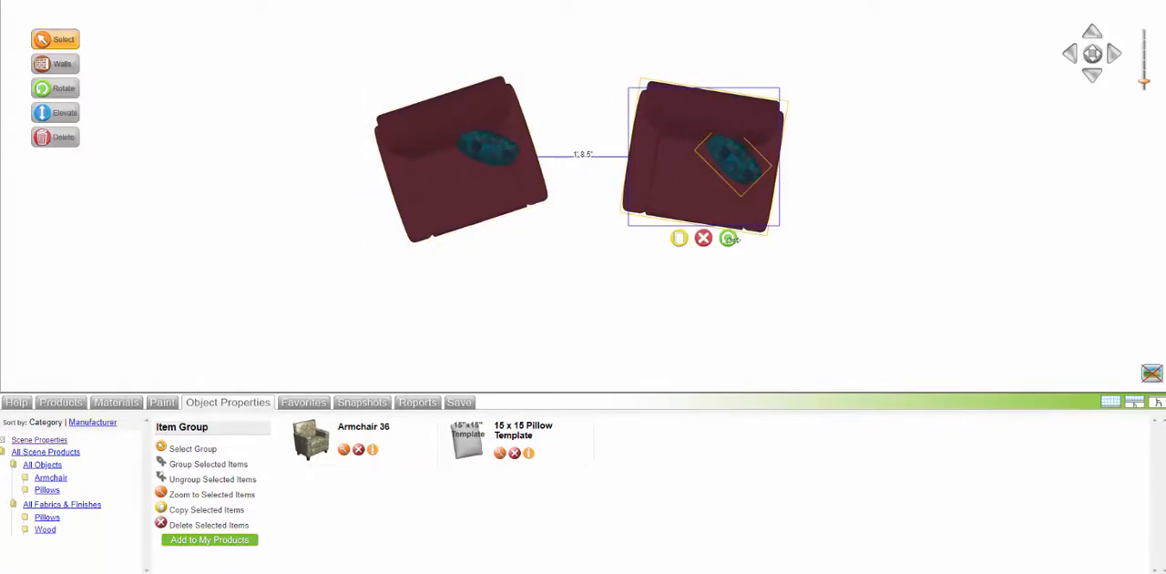
{"action": "left_click_drag", "start_coordinate": [730, 238], "coordinate": [694, 207]}
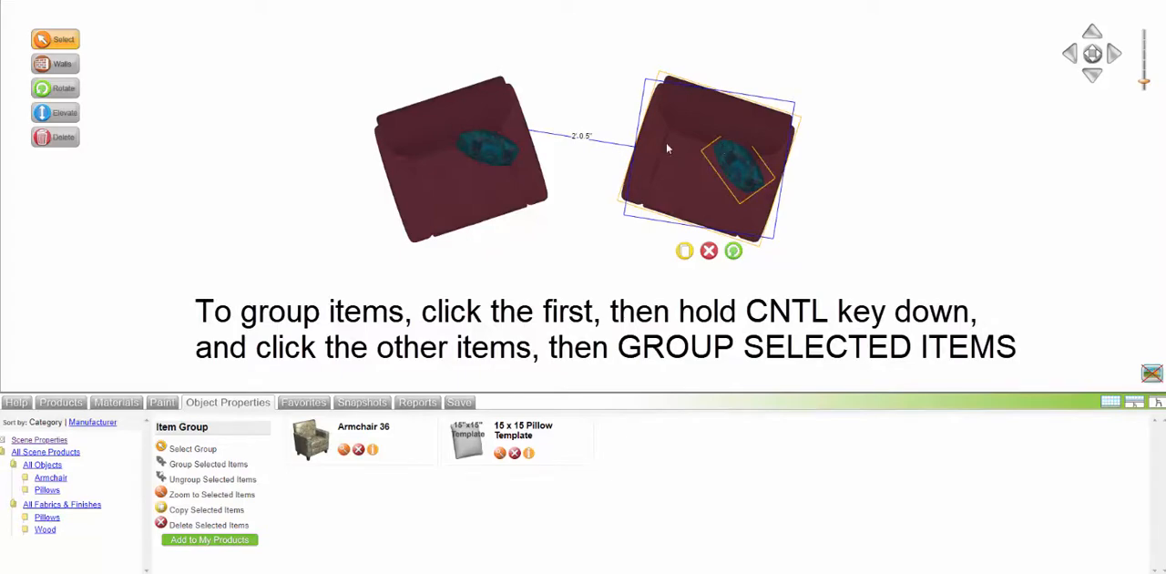
Step: Group both armchair sets together and add the group to My Products
{"action": "left_click", "coordinate": [463, 176], "text": "ctrl"}
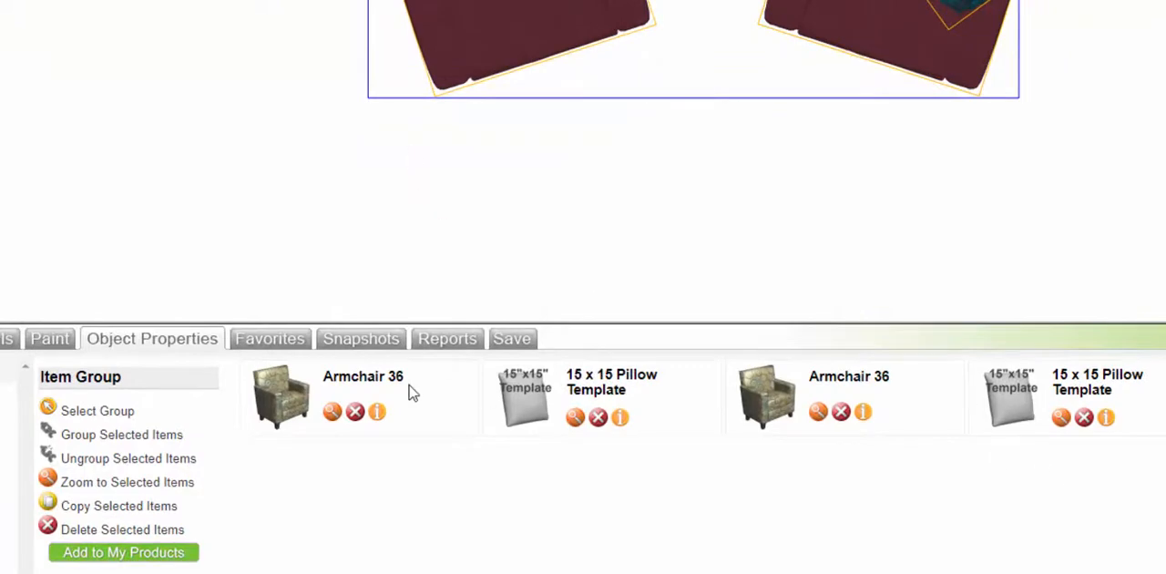
{"action": "left_click", "coordinate": [122, 439]}
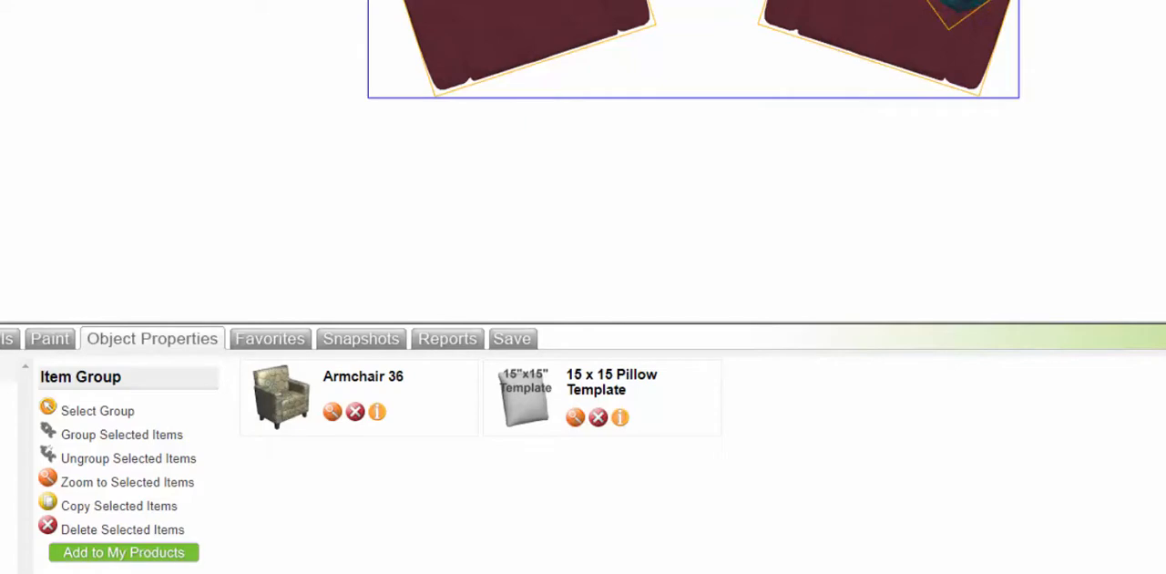
{"action": "left_click", "coordinate": [124, 552]}
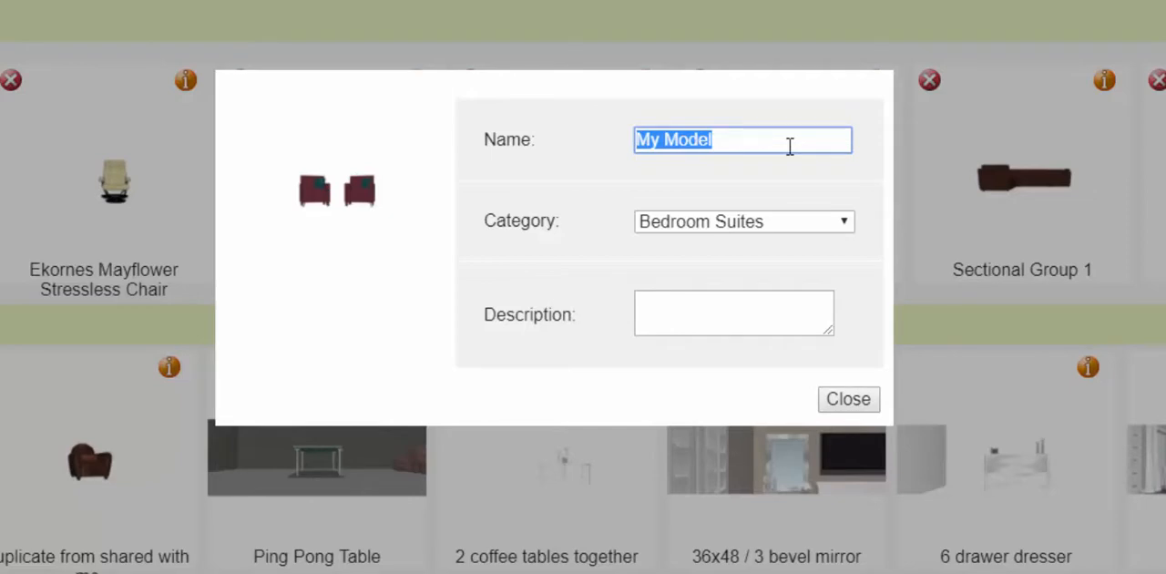
Step: Name the custom model "2 Arm Chairs with Pillows" and set its category to Seating
{"action": "type", "text": "2 Arms"}
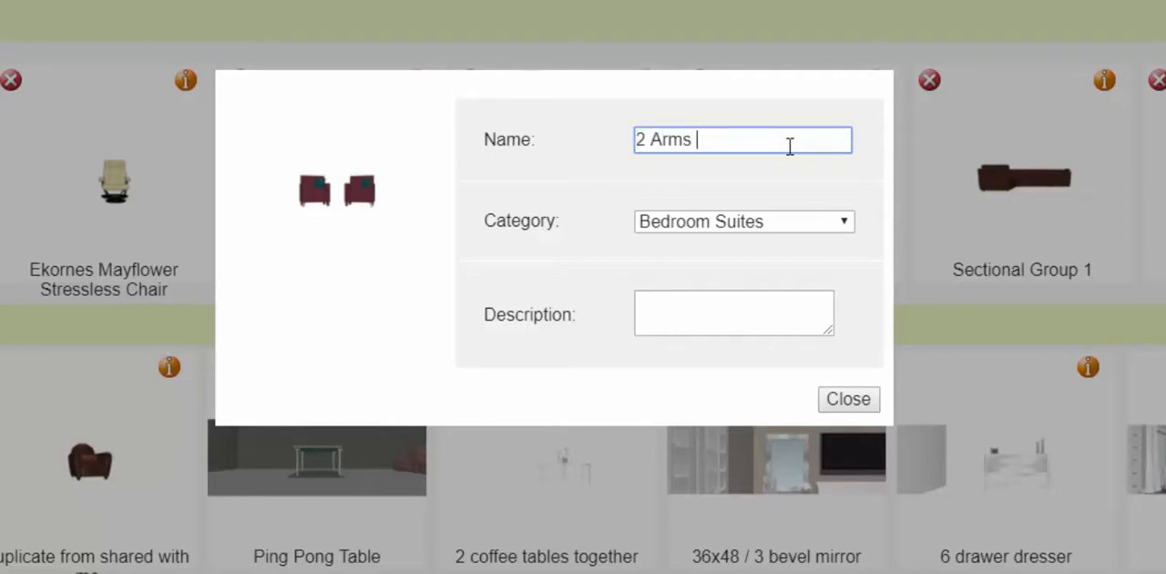
{"action": "key", "text": "BackSpace"}
{"action": "key", "text": "BackSpace"}
{"action": "type", "text": " Chairs with"}
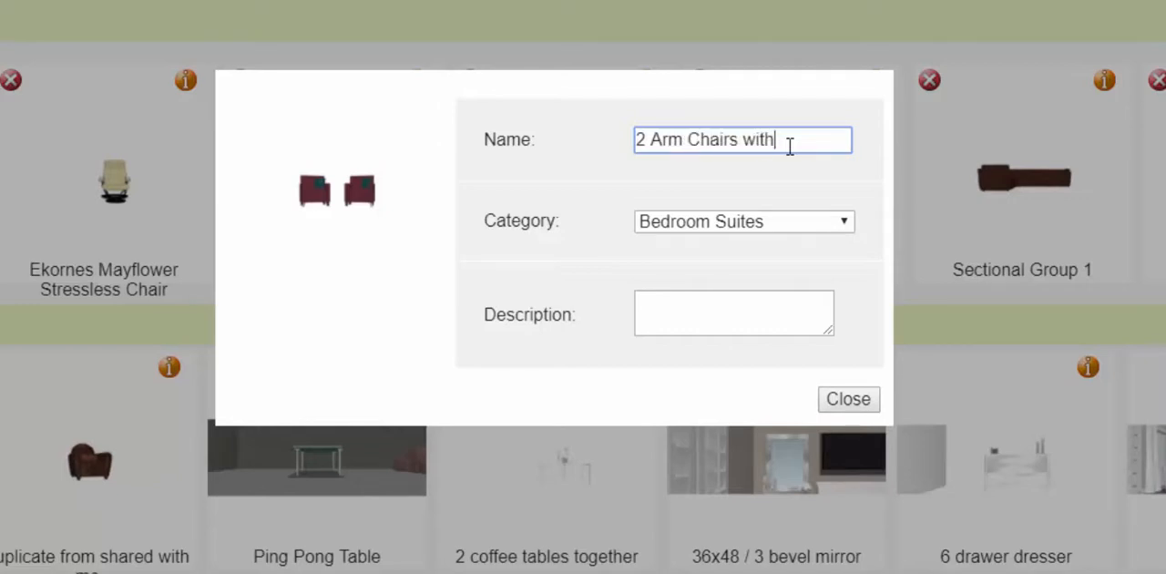
{"action": "type", "text": " Pillows"}
{"action": "left_click", "coordinate": [794, 228]}
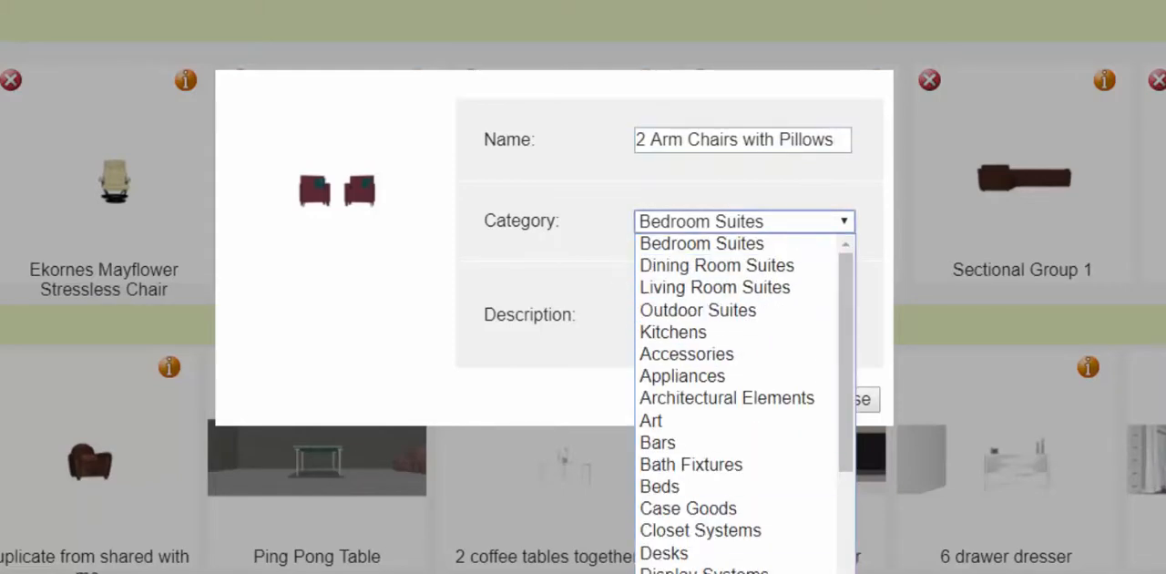
{"action": "key", "text": "s"}
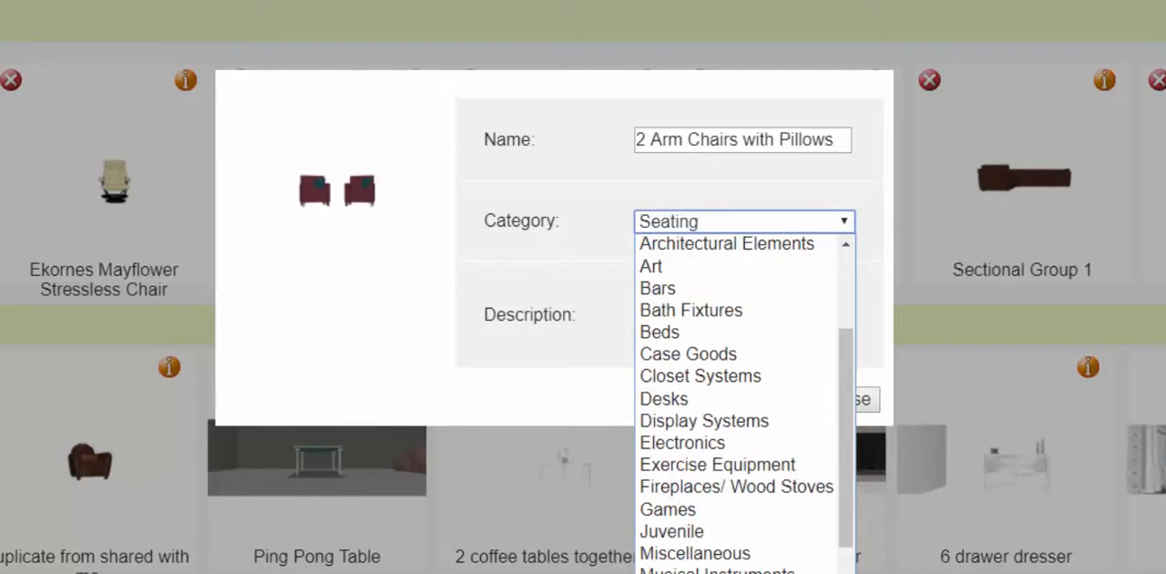
{"action": "key", "text": "Return"}
Step: Describe the custom model as two arm chairs with pillows used in the client's project, and close its details
{"action": "left_click", "coordinate": [687, 313]}
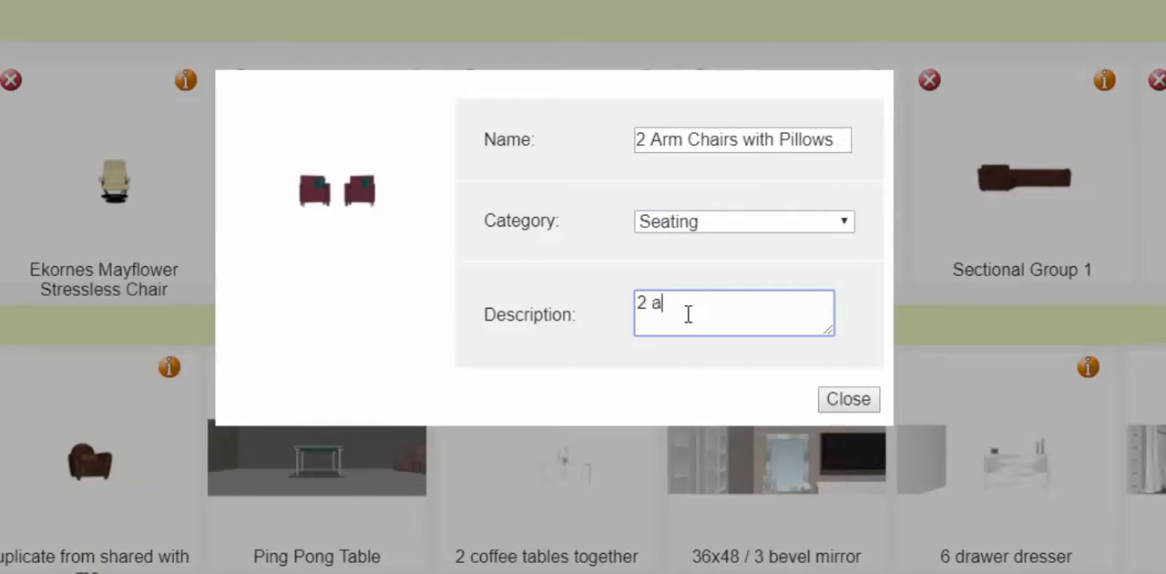
{"action": "type", "text": "2 arm chairs with"}
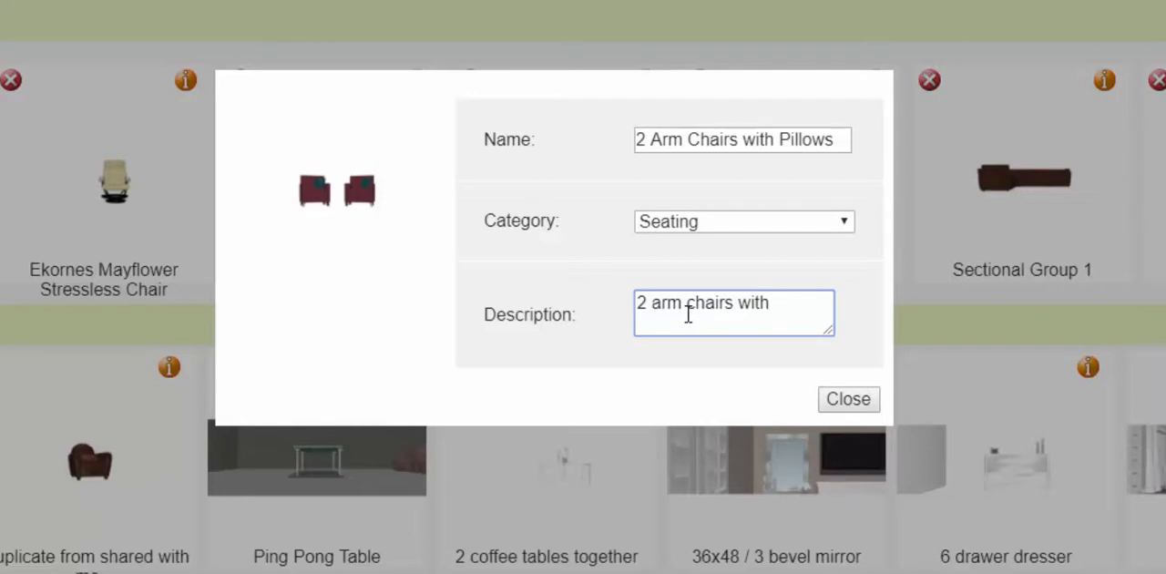
{"action": "type", "text": " pillows used"}
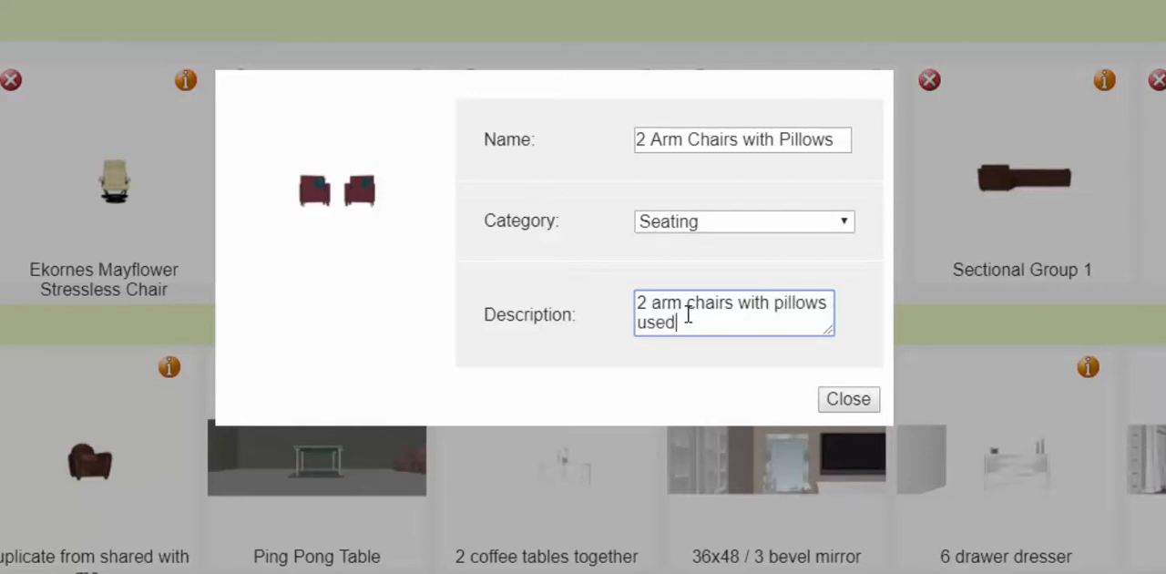
{"action": "type", "text": " in Jones project"}
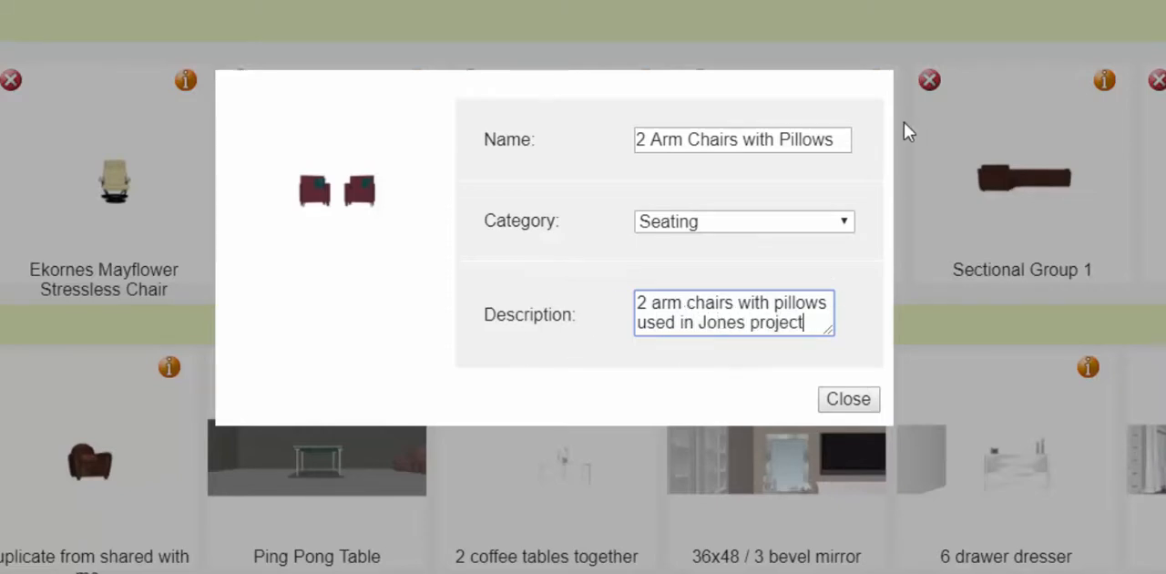
{"action": "left_click", "coordinate": [845, 399]}
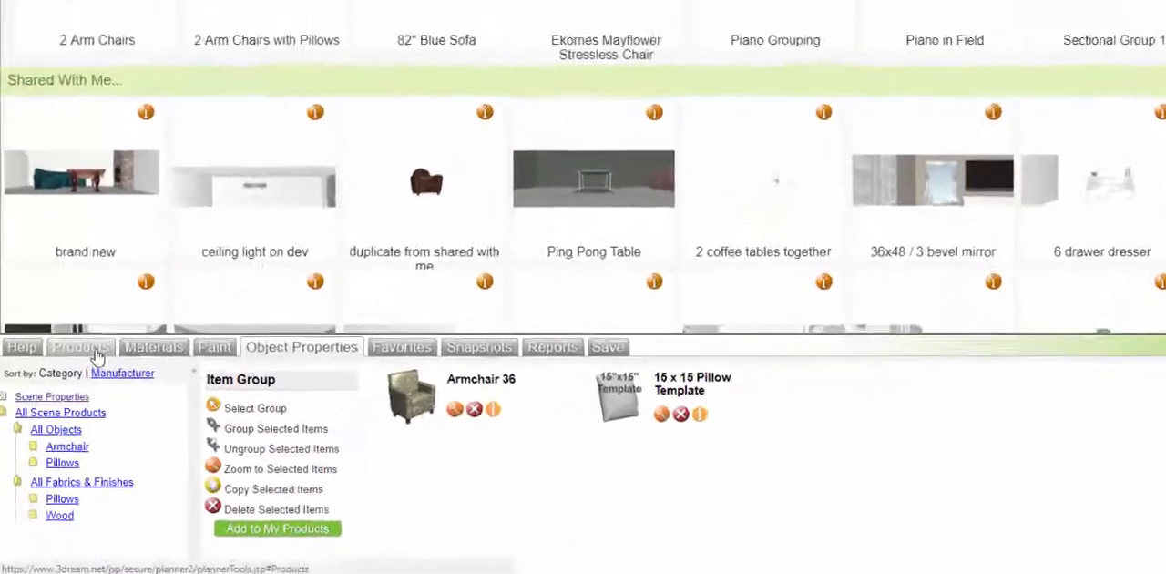
Step: Close the custom product library and delete the grouped armchairs from the scene
{"action": "left_click", "coordinate": [60, 402]}
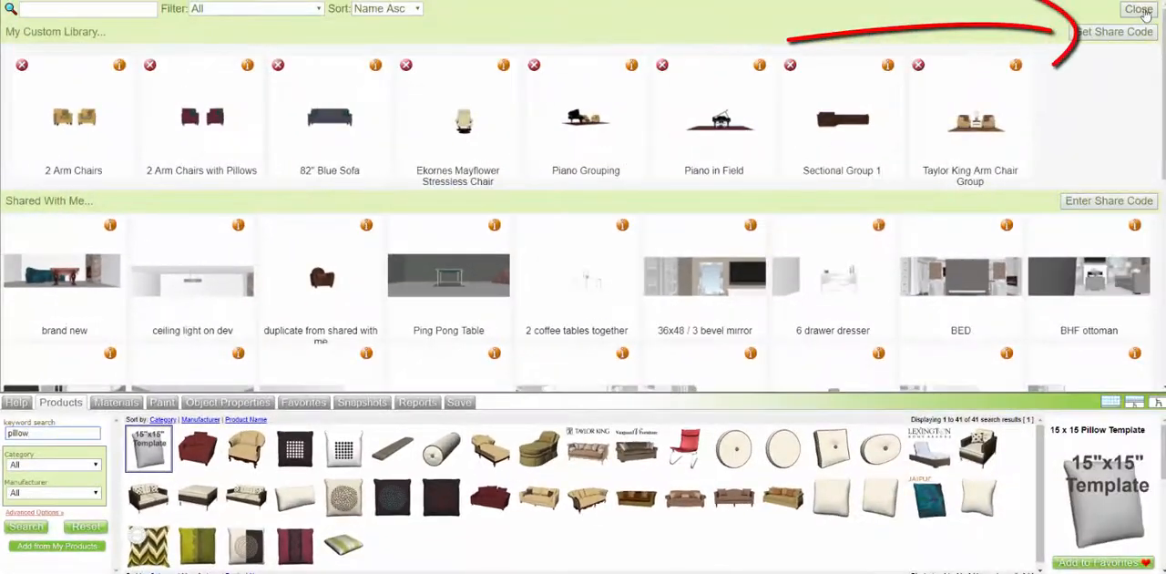
{"action": "left_click", "coordinate": [1137, 8]}
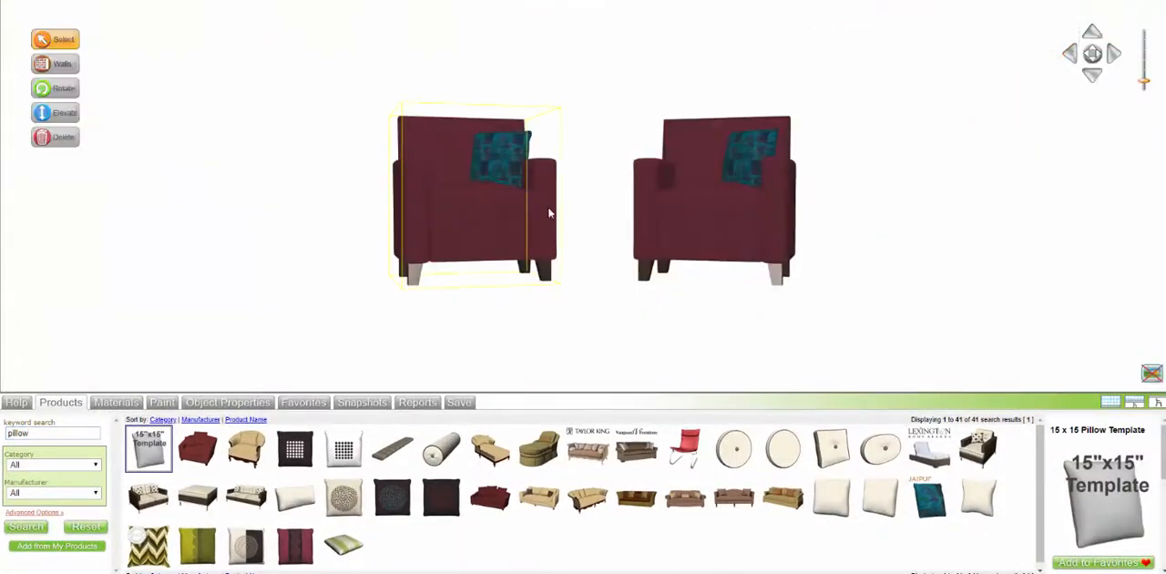
{"action": "left_click", "coordinate": [650, 189]}
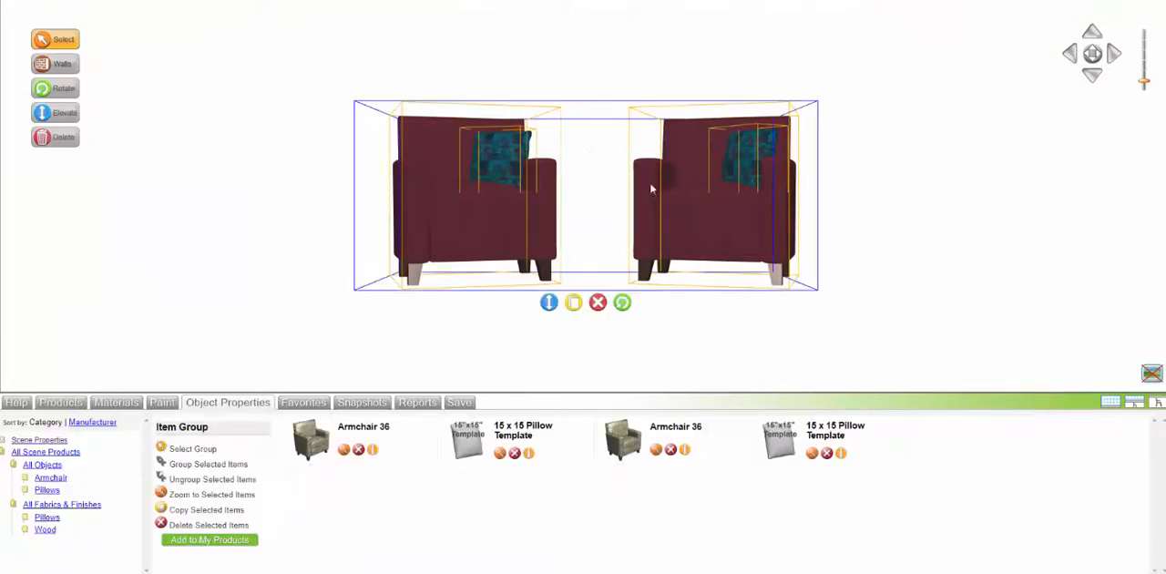
{"action": "left_click", "coordinate": [597, 303]}
Step: Draw the walls of a closed L-shaped room about 27' 3.5" by 17' 3.5", with a notch in one corner
{"action": "left_click", "coordinate": [59, 402]}
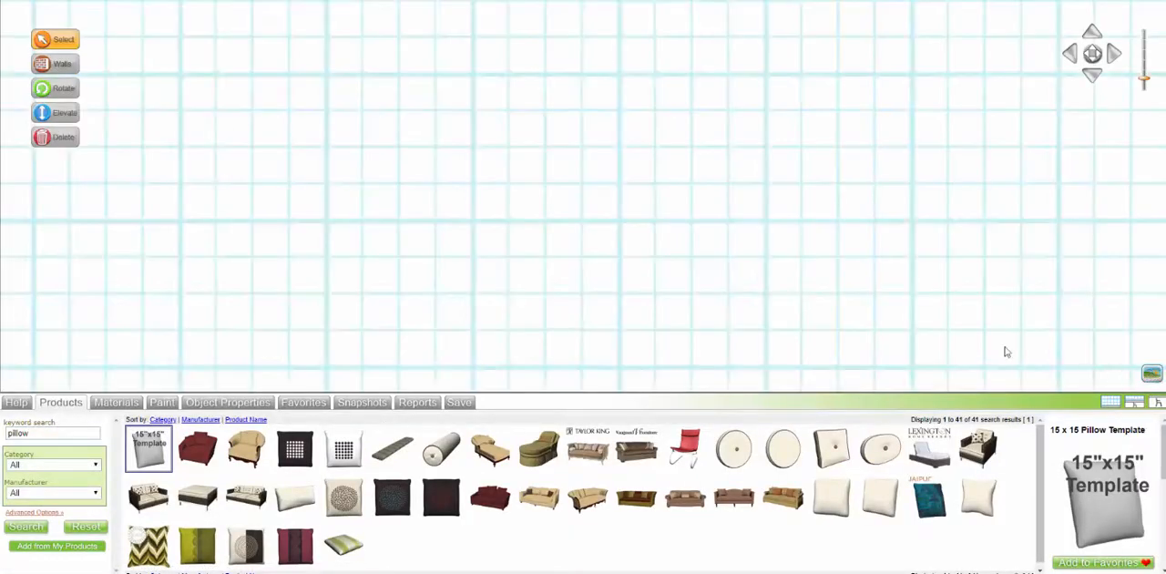
{"action": "left_click", "coordinate": [63, 66]}
{"action": "left_click", "coordinate": [185, 76]}
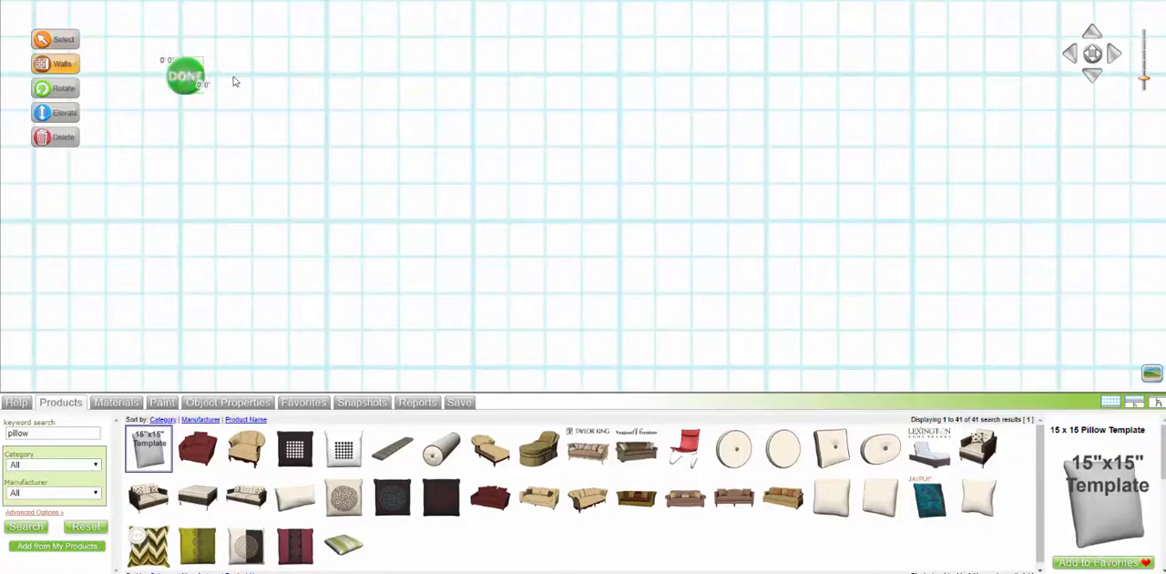
{"action": "left_click", "coordinate": [868, 76]}
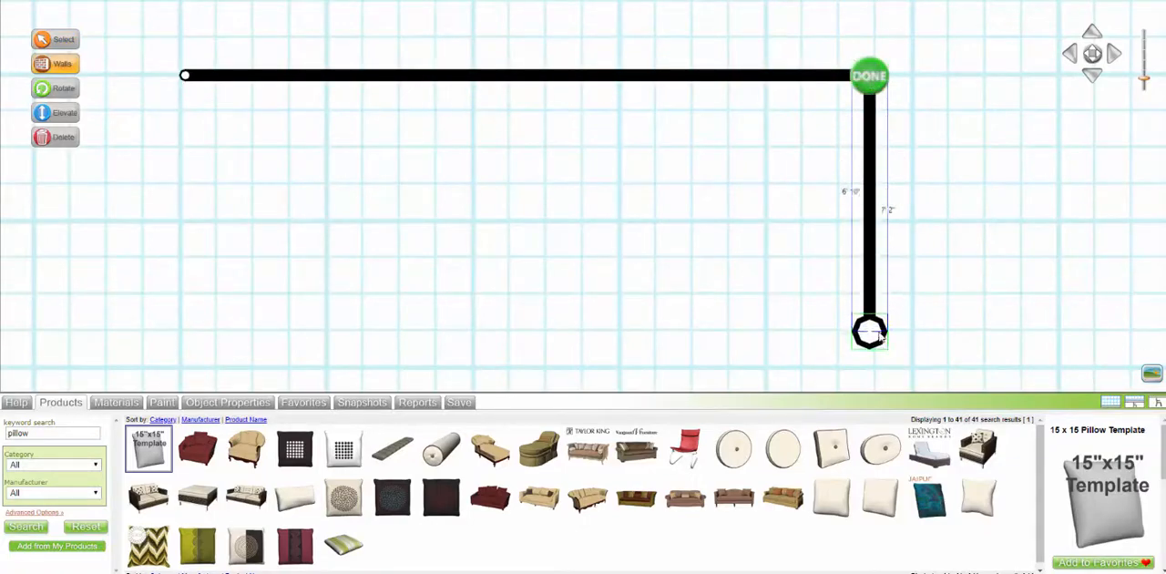
{"action": "left_click", "coordinate": [869, 332]}
{"action": "key", "text": "r"}
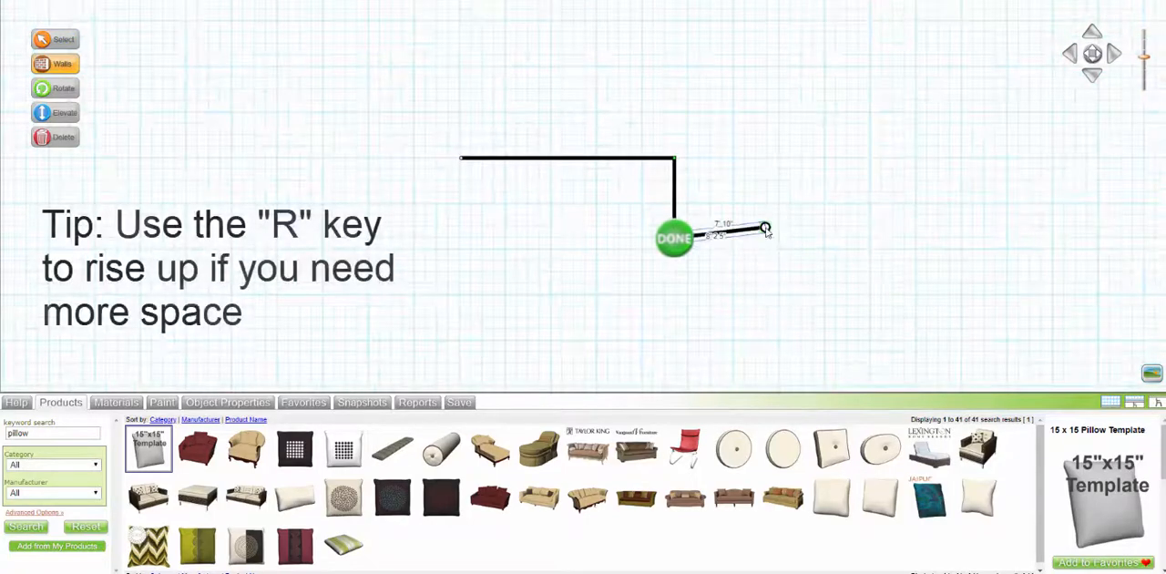
{"action": "left_click", "coordinate": [776, 238]}
{"action": "left_click", "coordinate": [776, 360]}
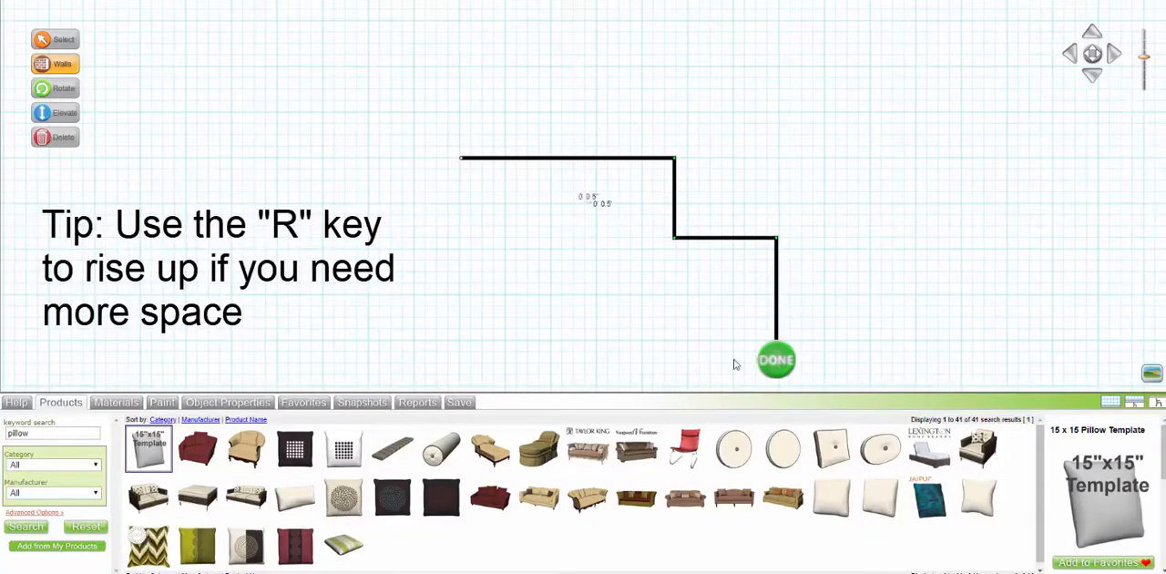
{"action": "left_click", "coordinate": [461, 358]}
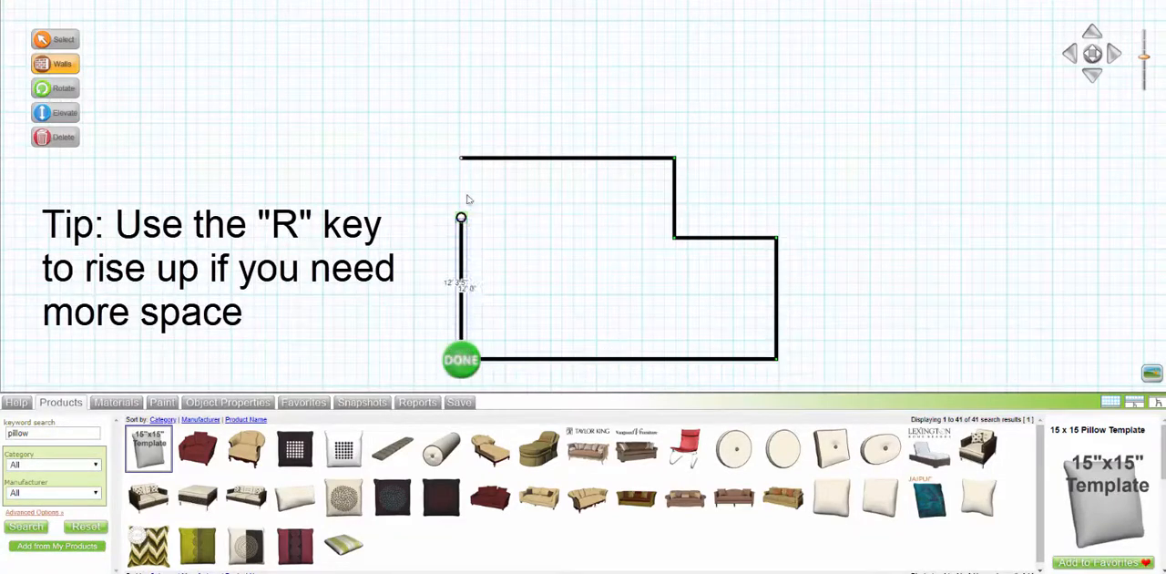
{"action": "left_click", "coordinate": [461, 160]}
{"action": "left_click", "coordinate": [463, 164]}
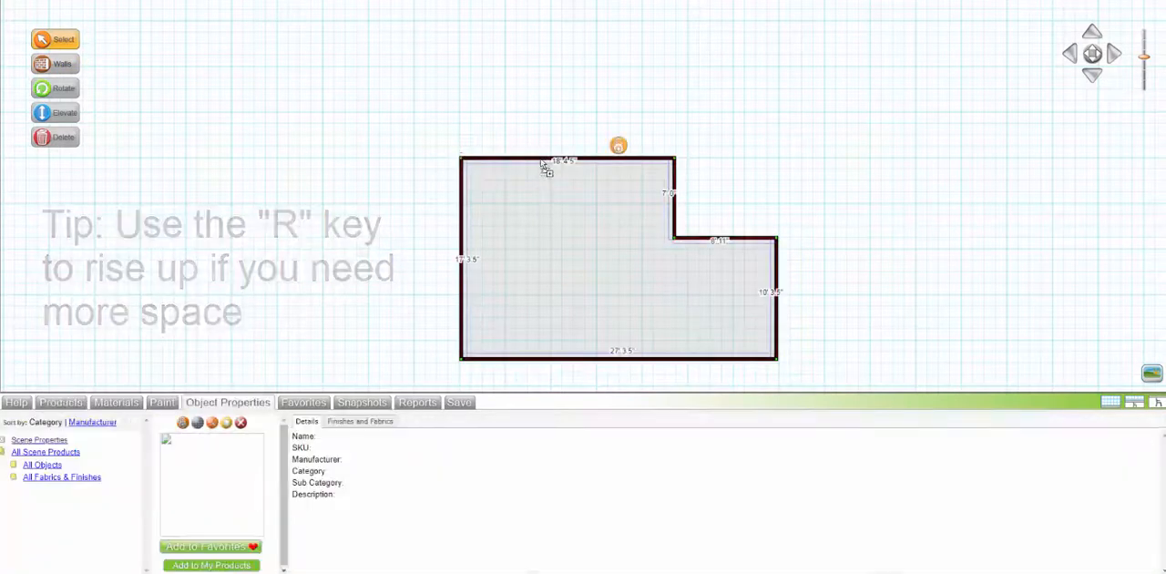
Step: Add the saved "2 Arm Chairs with Pillows" grouping from My Products and place it in front of the room's 18' 4.5" wall in 3D
{"action": "left_click_drag", "start_coordinate": [752, 175], "coordinate": [749, 134]}
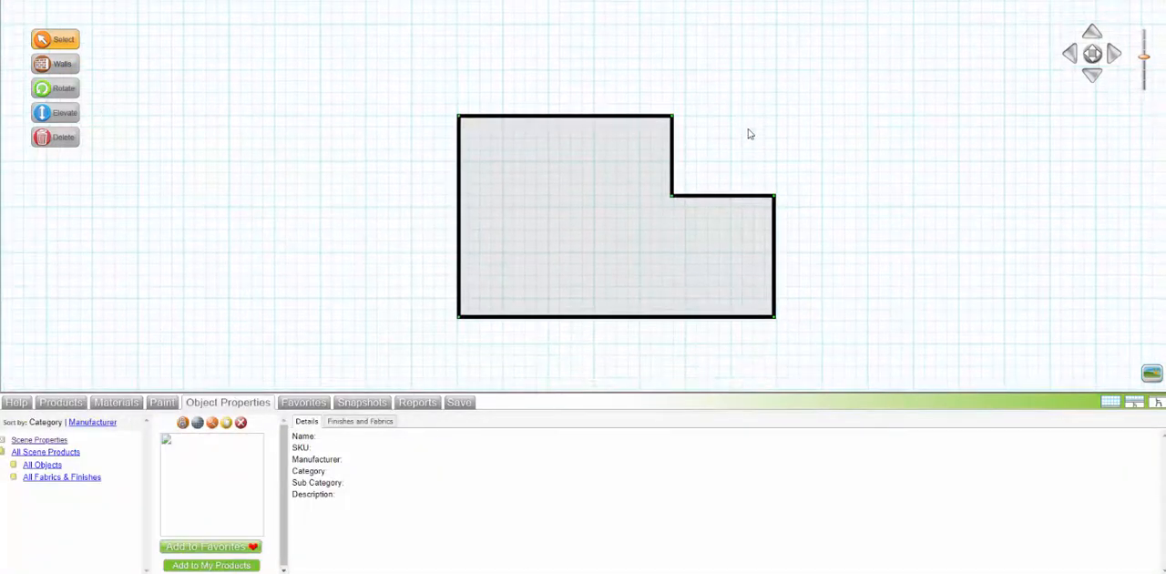
{"action": "left_click", "coordinate": [585, 189]}
{"action": "left_click", "coordinate": [1157, 401]}
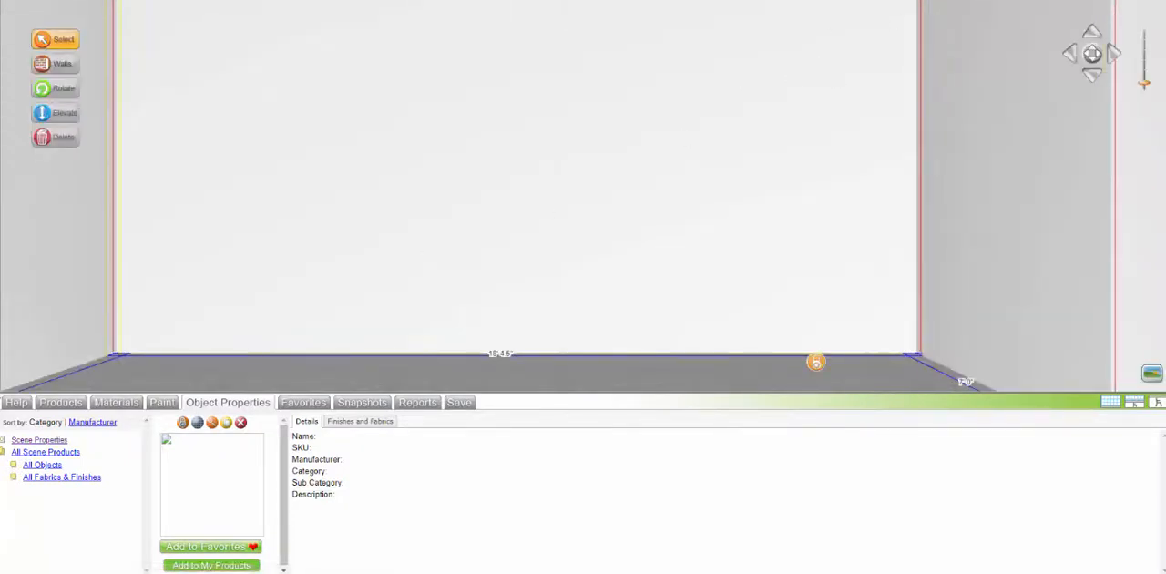
{"action": "left_click", "coordinate": [61, 403]}
{"action": "left_click", "coordinate": [73, 546]}
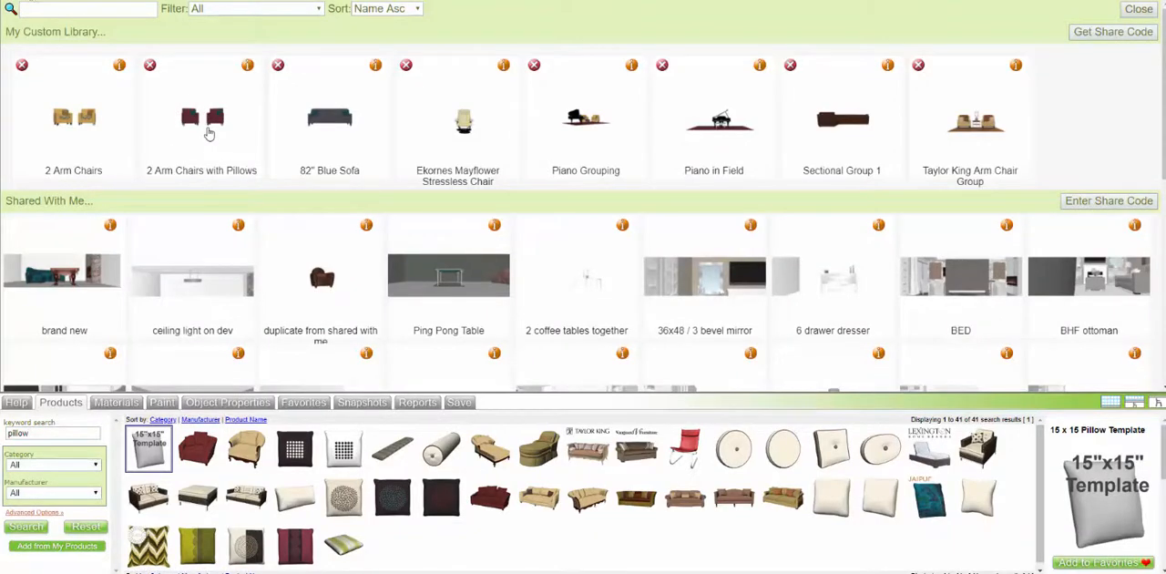
{"action": "left_click", "coordinate": [214, 128]}
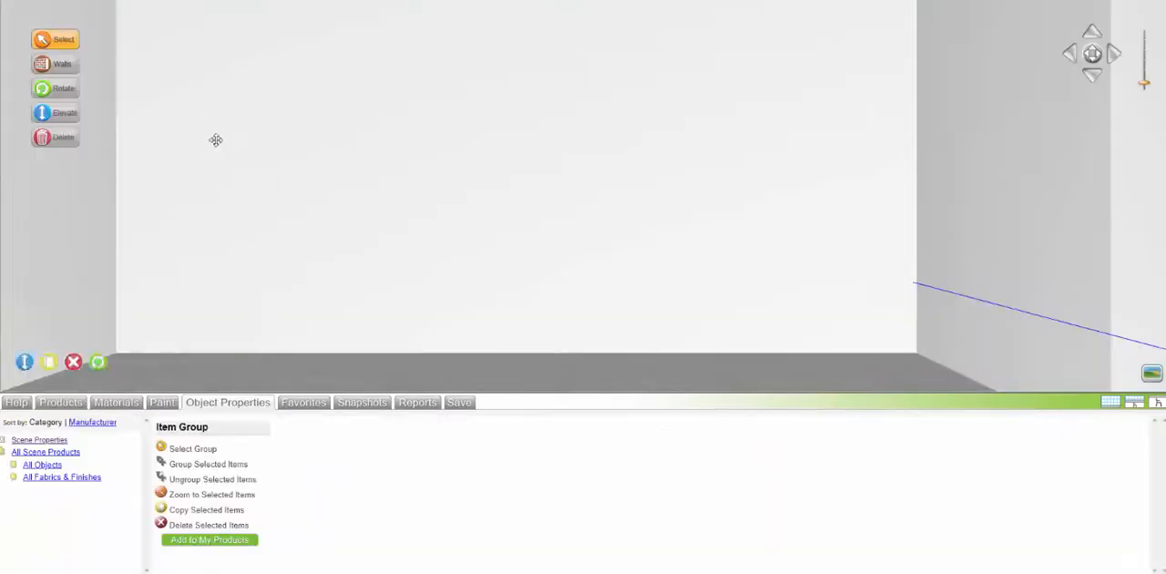
{"action": "left_click_drag", "start_coordinate": [437, 304], "coordinate": [522, 294]}
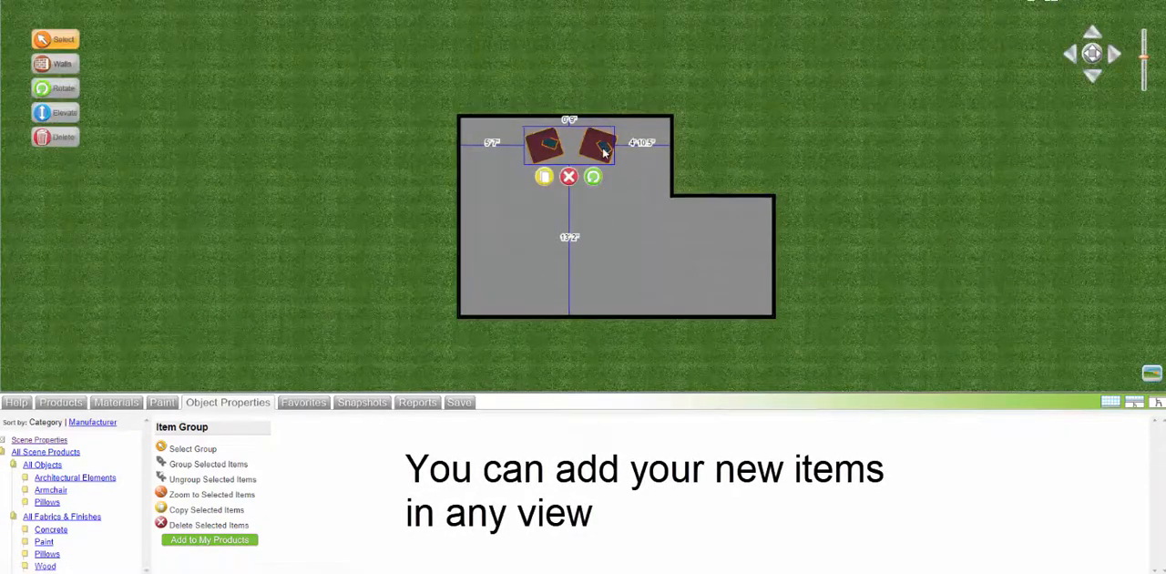
Step: Move the armchair grouping alongside the room's long left wall in plan view, and duplicate it with the copy placed farther into the room
{"action": "left_click_drag", "start_coordinate": [598, 108], "coordinate": [490, 233]}
{"action": "left_click", "coordinate": [465, 162]}
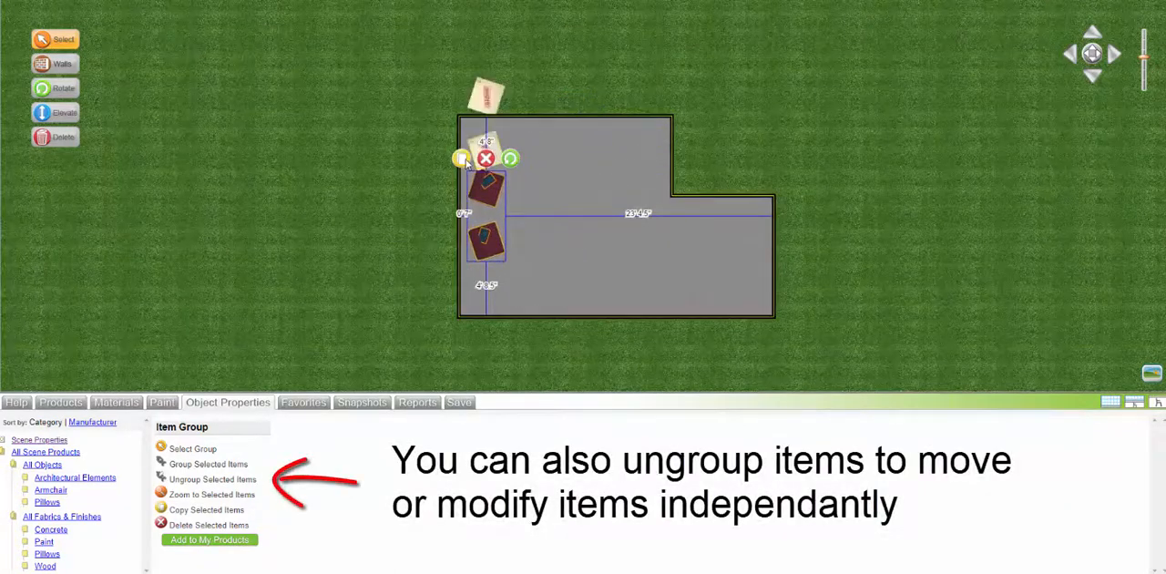
{"action": "left_click_drag", "start_coordinate": [493, 96], "coordinate": [559, 128]}
{"action": "left_click_drag", "start_coordinate": [577, 214], "coordinate": [624, 220]}
{"action": "left_click_drag", "start_coordinate": [574, 159], "coordinate": [590, 147]}
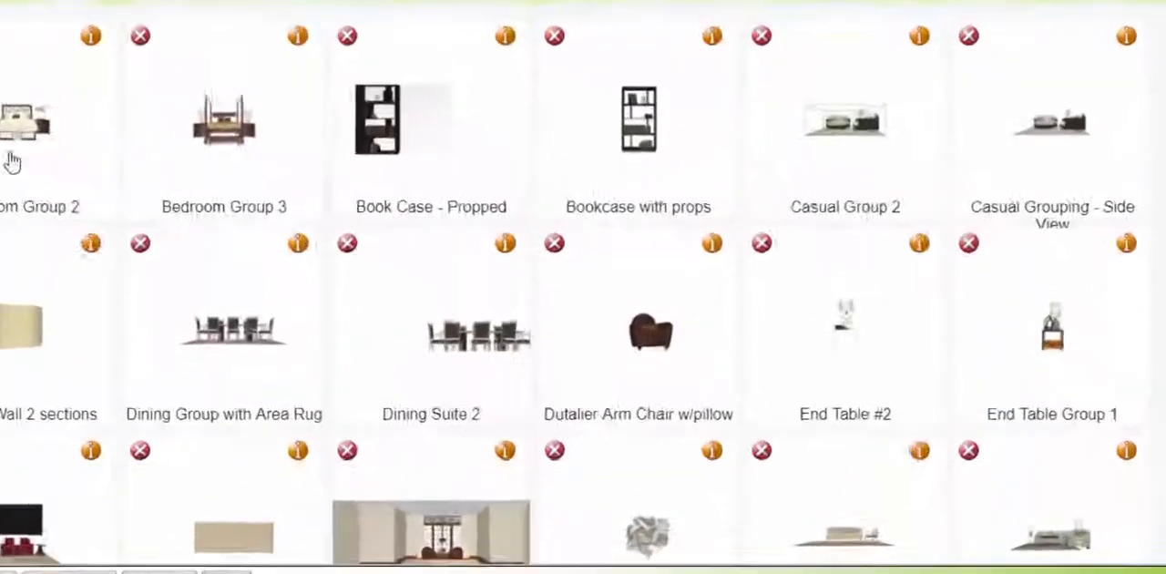
Step: Place the custom Bedroom Group 2 and the shared Shaped Cornice over Drapery Panels grouping in the marble-floored room
{"action": "left_click", "coordinate": [11, 161]}
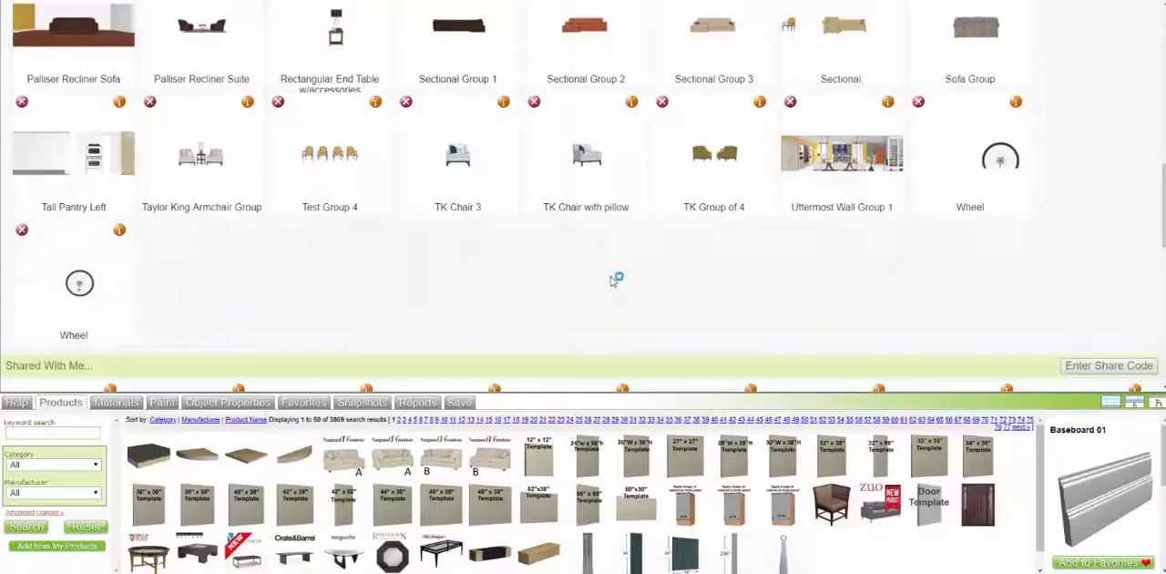
{"action": "scroll", "coordinate": [637, 274], "scroll_direction": "down", "scroll_amount": 2}
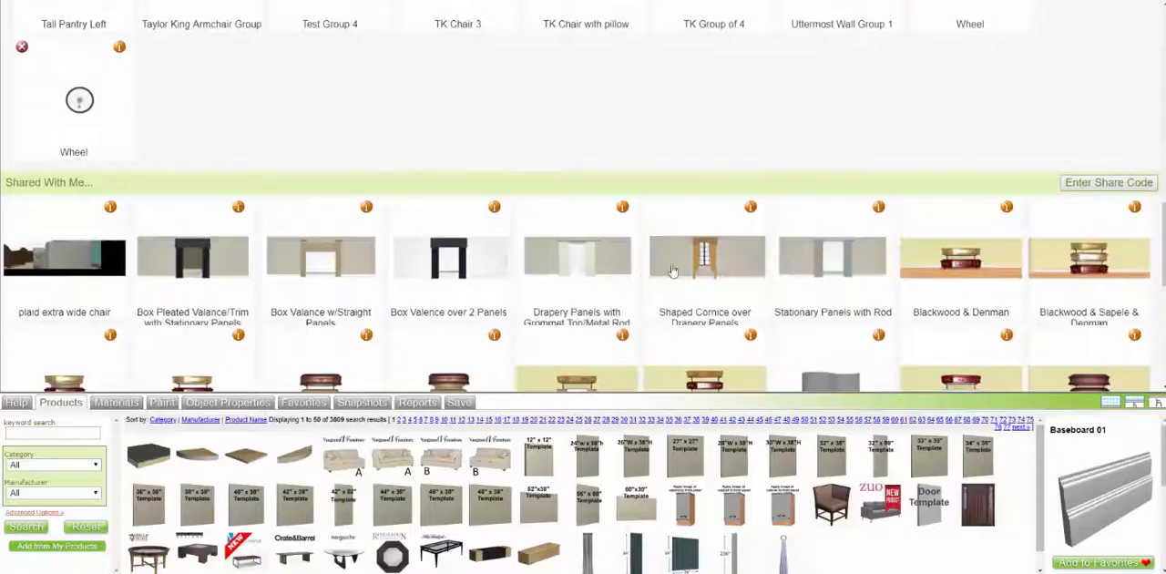
{"action": "left_click", "coordinate": [672, 271]}
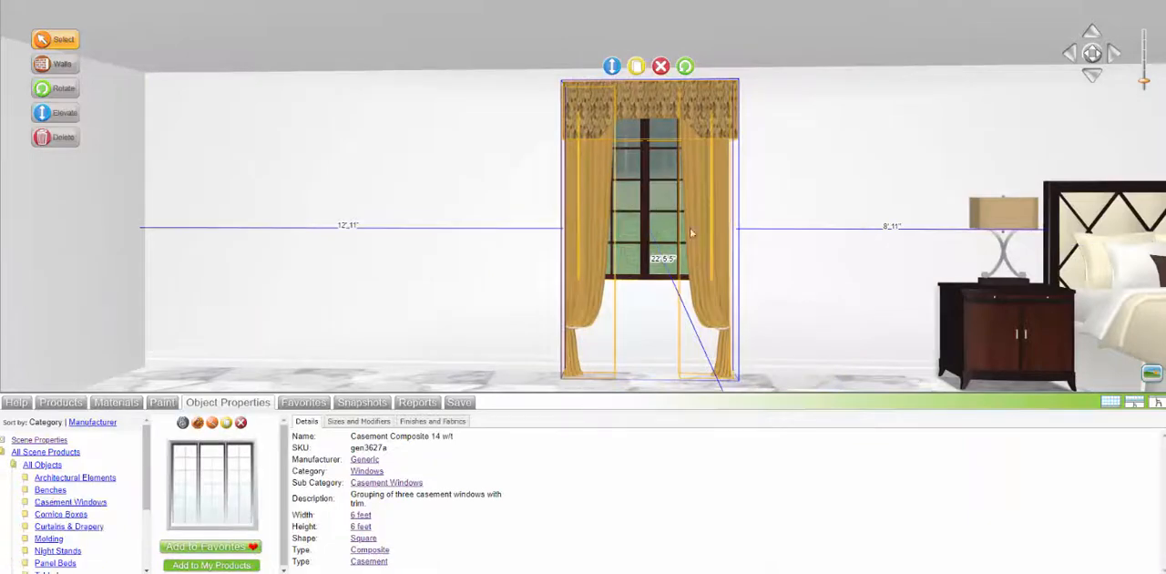
{"action": "left_click", "coordinate": [358, 421]}
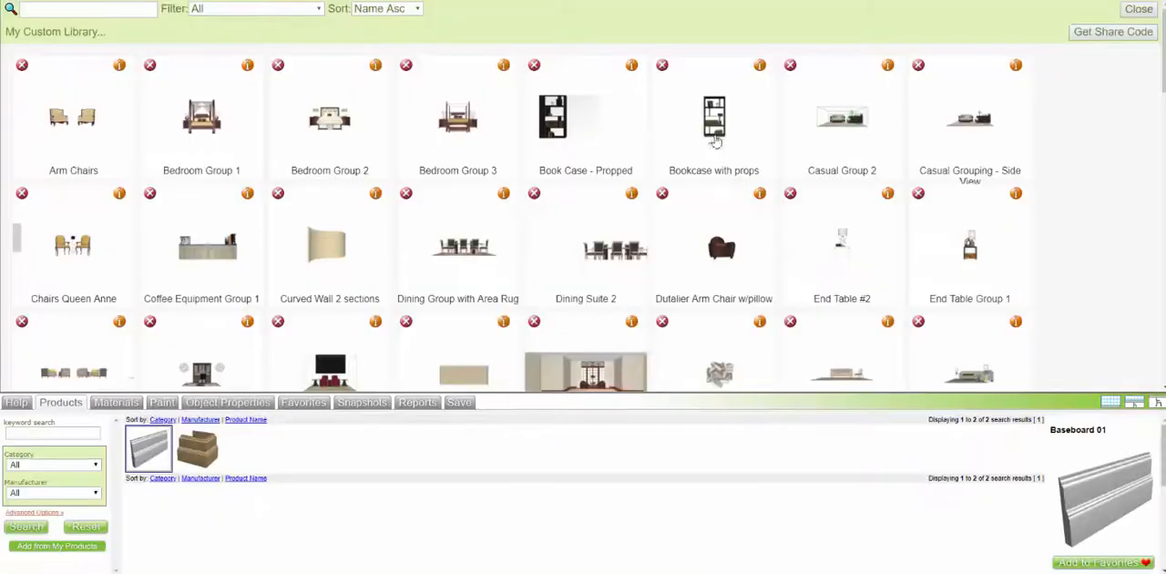
Step: Add the custom Bookcase with props against the back wall beside the draped window, about 7' 9" from the side wall
{"action": "left_click", "coordinate": [714, 123]}
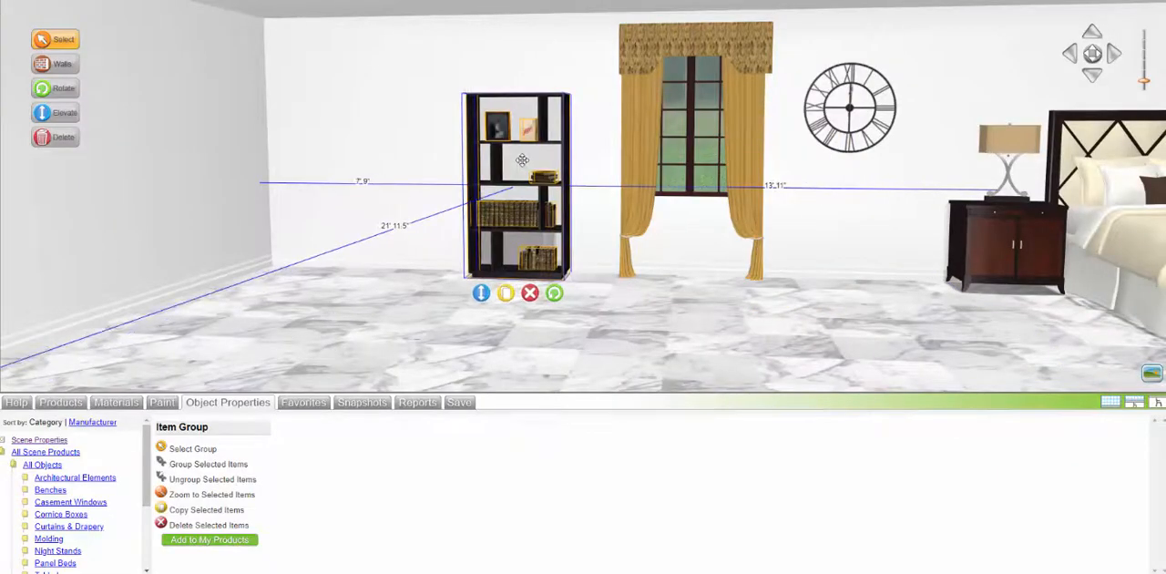
{"action": "left_click_drag", "start_coordinate": [522, 161], "coordinate": [521, 160]}
{"action": "left_click", "coordinate": [871, 356]}
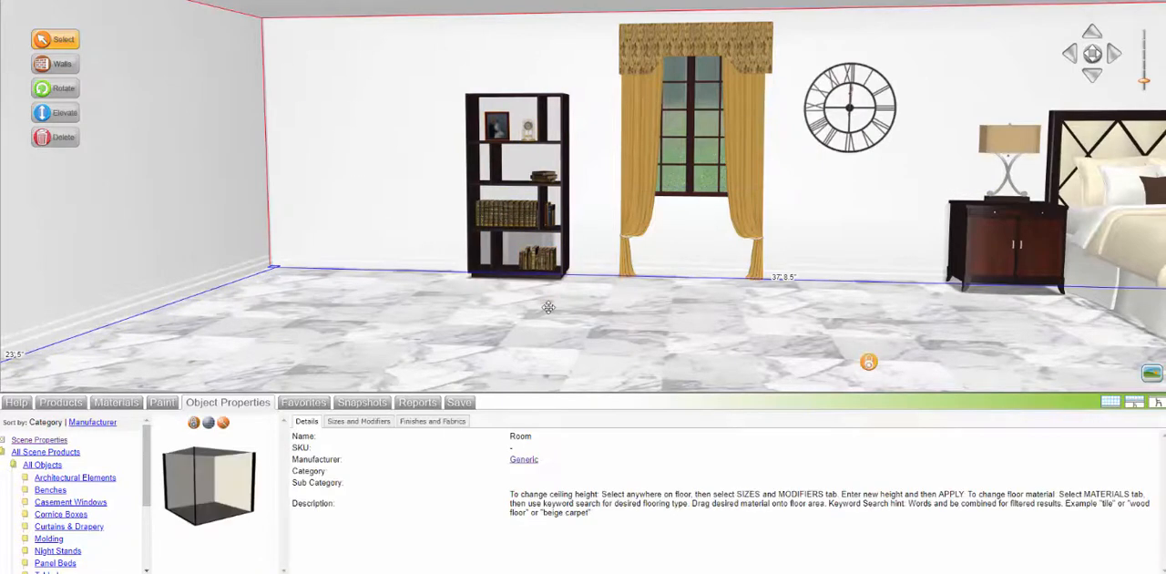